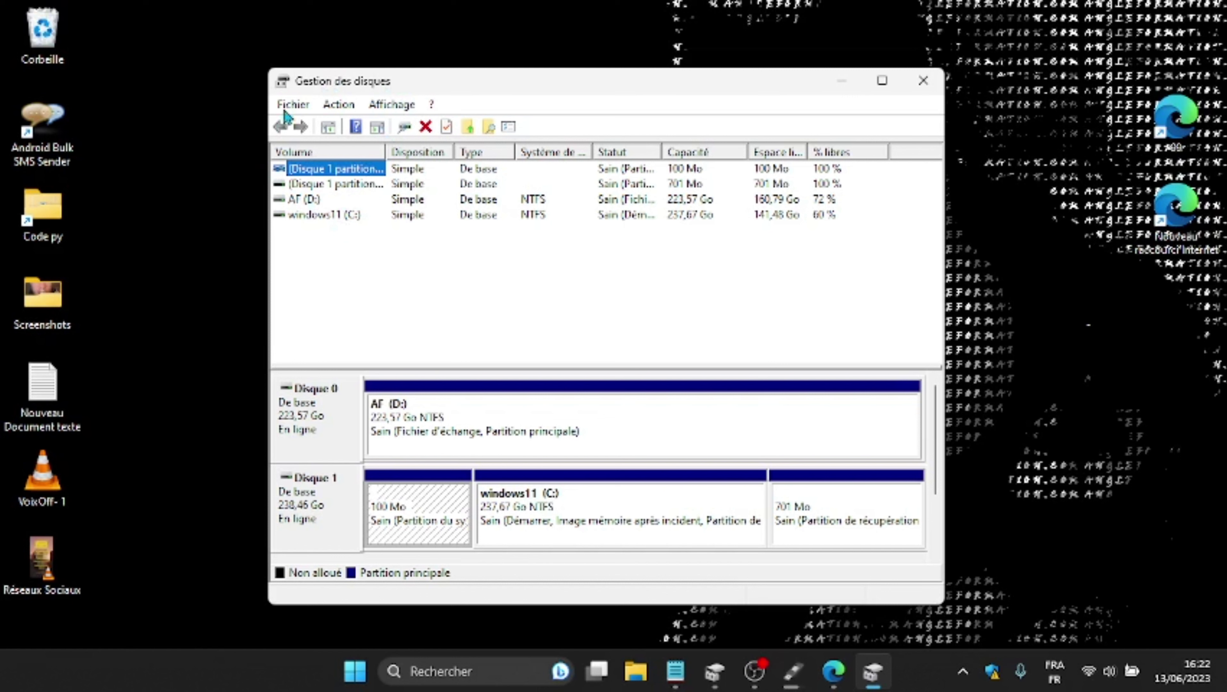
# Start creating a virtual hard disk from Disk Management and choose the VHDX format.
pyautogui.click(339, 105)
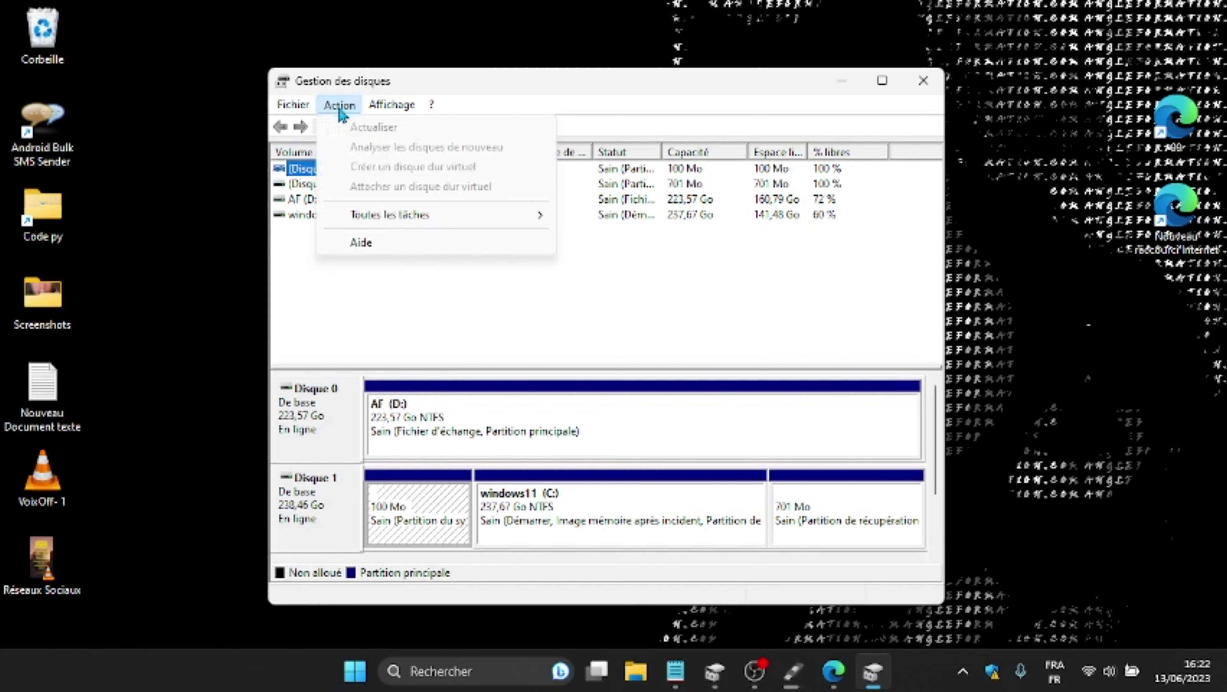
pyautogui.click(397, 289)
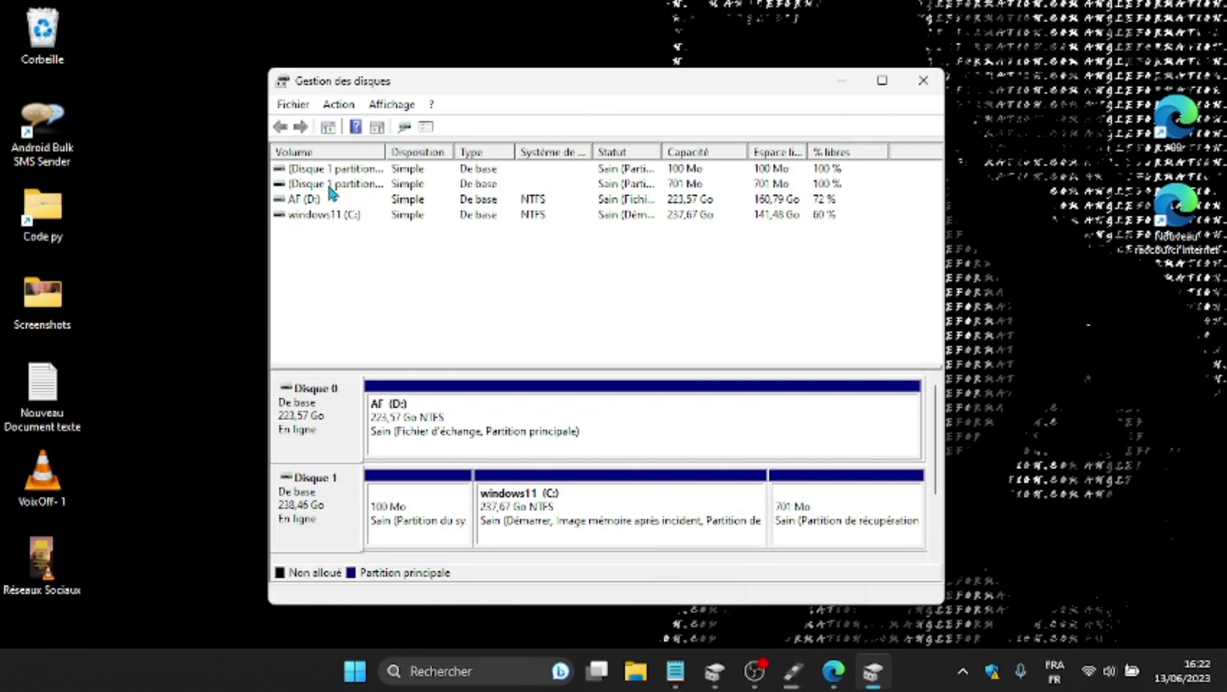
pyautogui.click(330, 217)
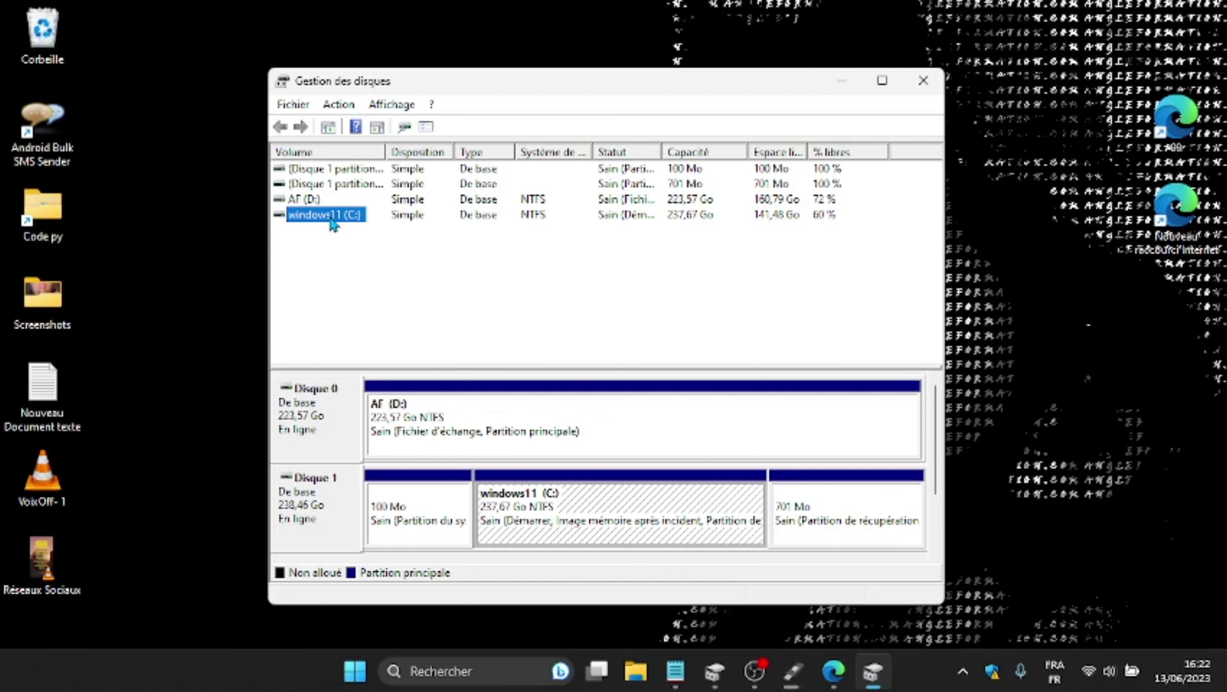
pyautogui.click(339, 107)
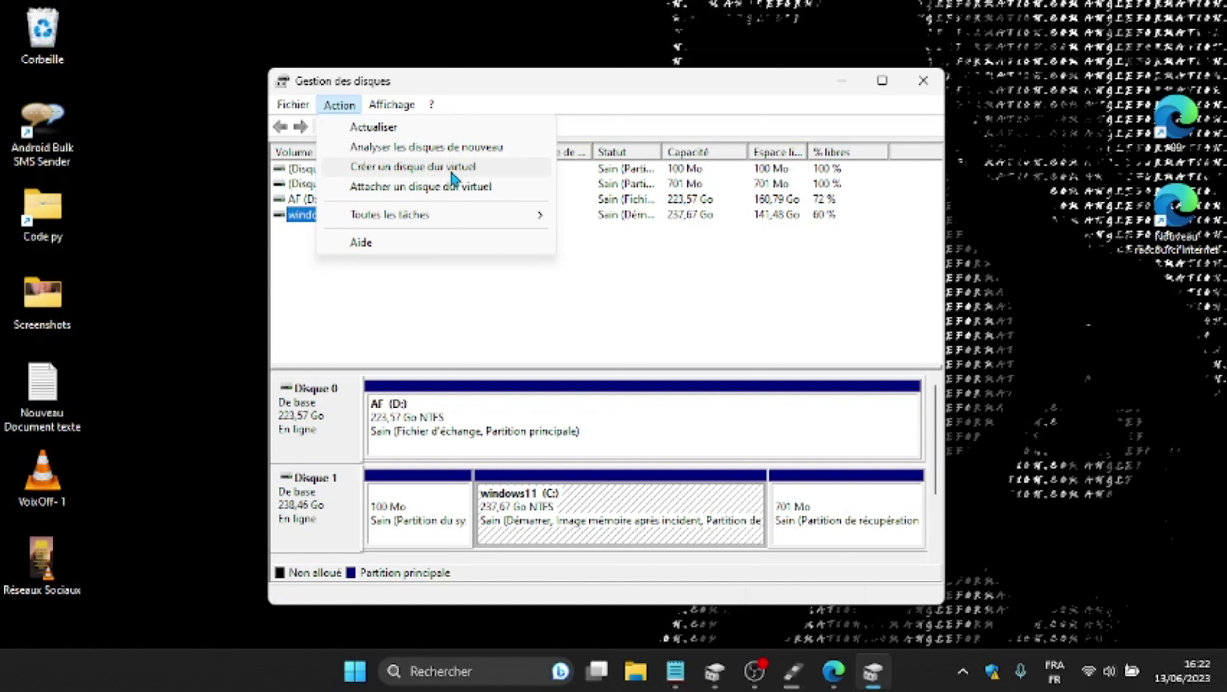
pyautogui.moveTo(367, 224)
pyautogui.click(465, 173)
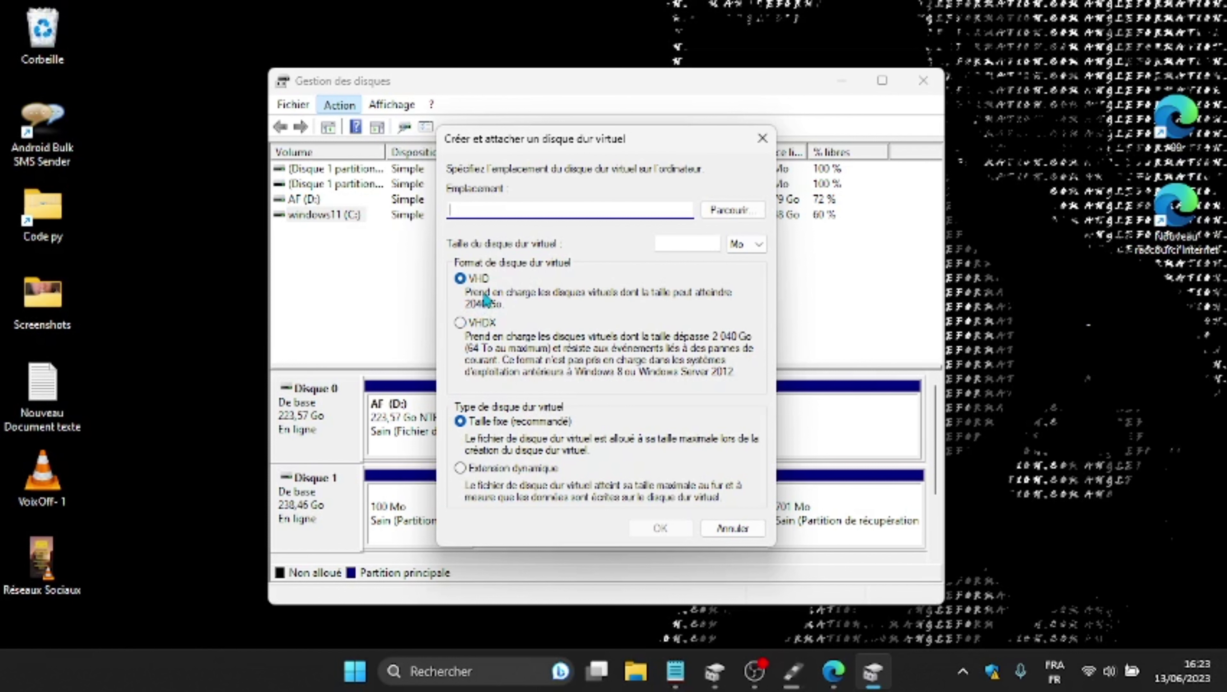
pyautogui.click(460, 326)
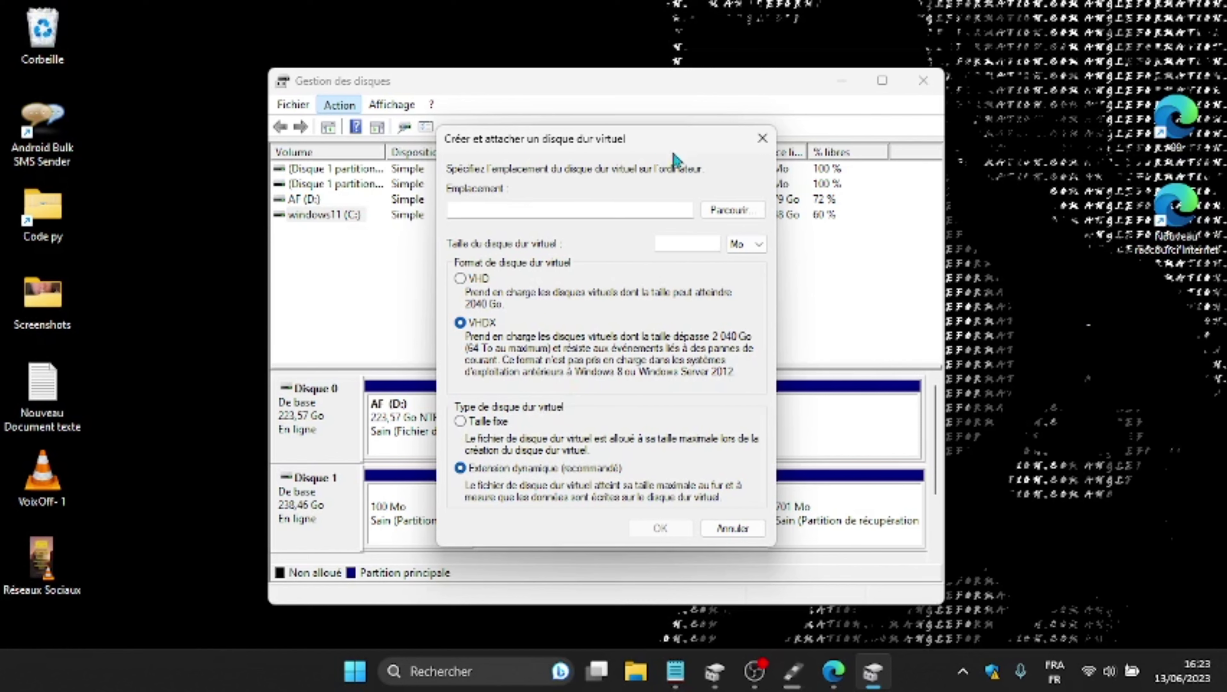
# Set the virtual hard disk's size to 10 To.
pyautogui.moveTo(649, 145); pyautogui.dragTo(629, 275)
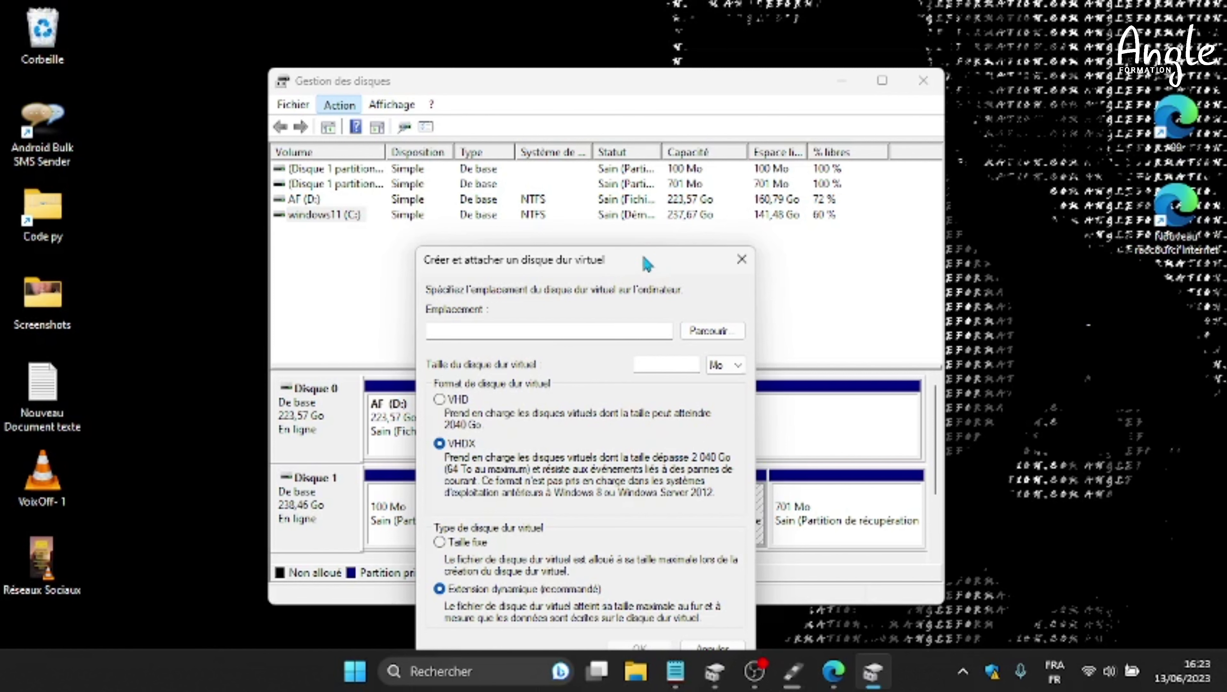
pyautogui.moveTo(647, 261); pyautogui.dragTo(603, 132)
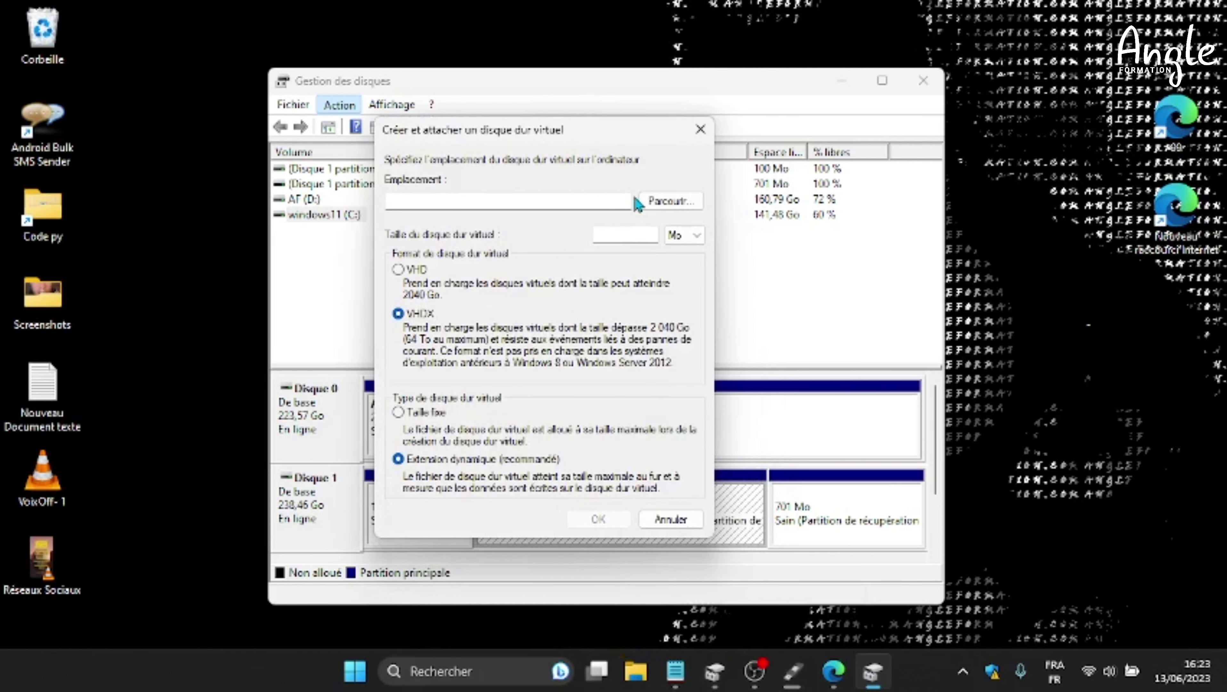
pyautogui.click(623, 235)
pyautogui.write('10')
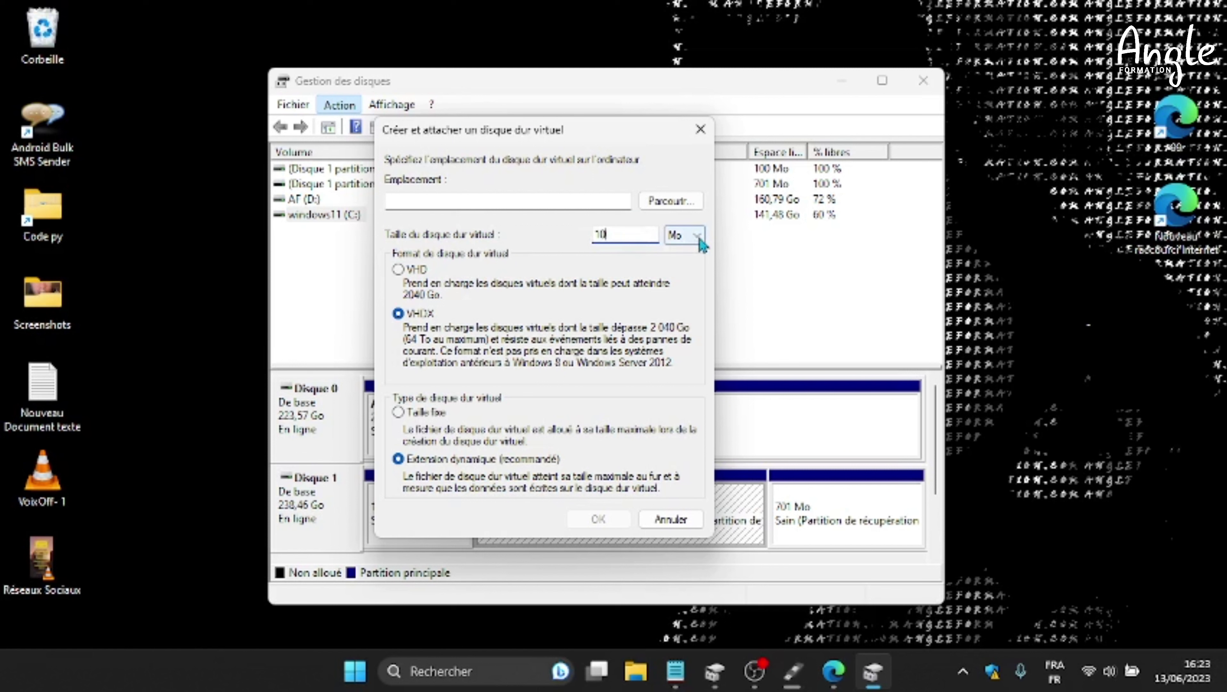
pyautogui.click(697, 237)
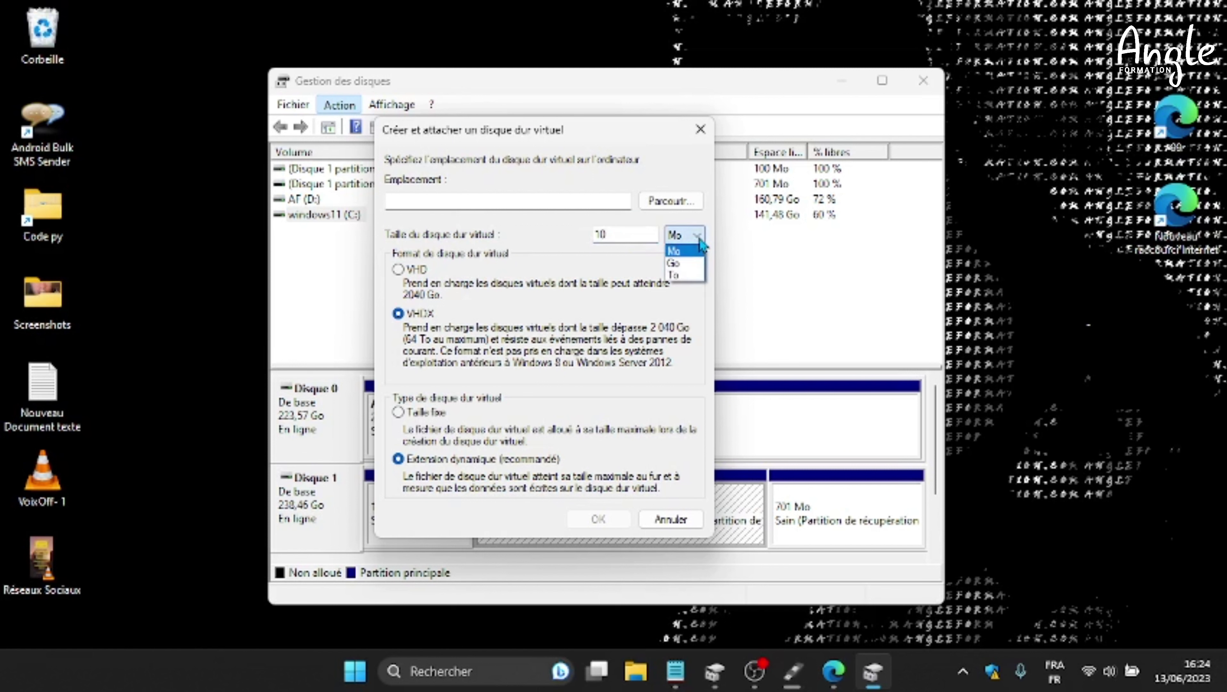
pyautogui.click(687, 275)
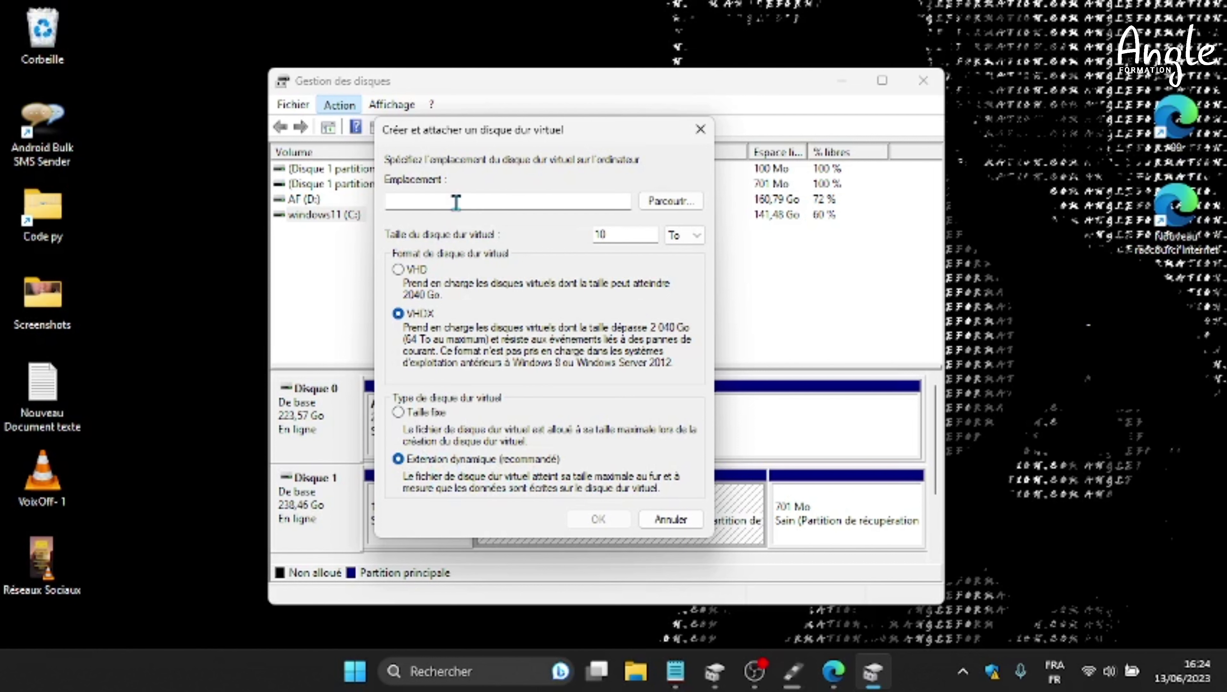
# Set the virtual disk's location to a file named hdd on the Bureau, and create the disk.
pyautogui.click(678, 202)
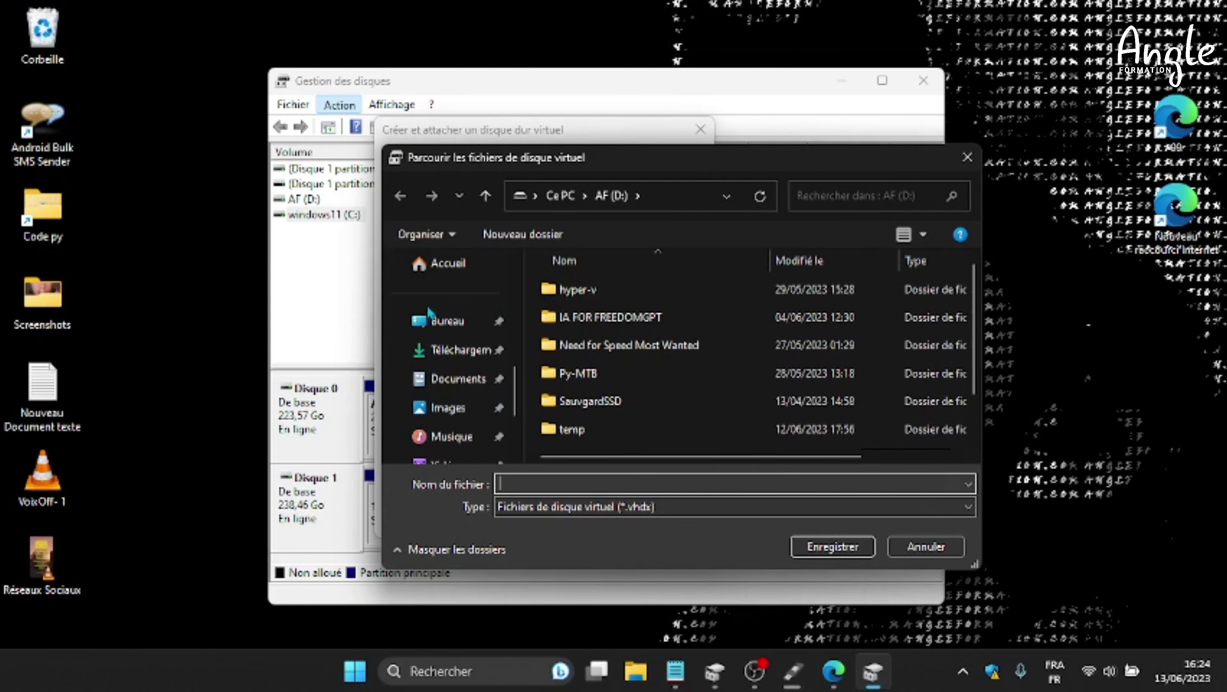
pyautogui.click(439, 320)
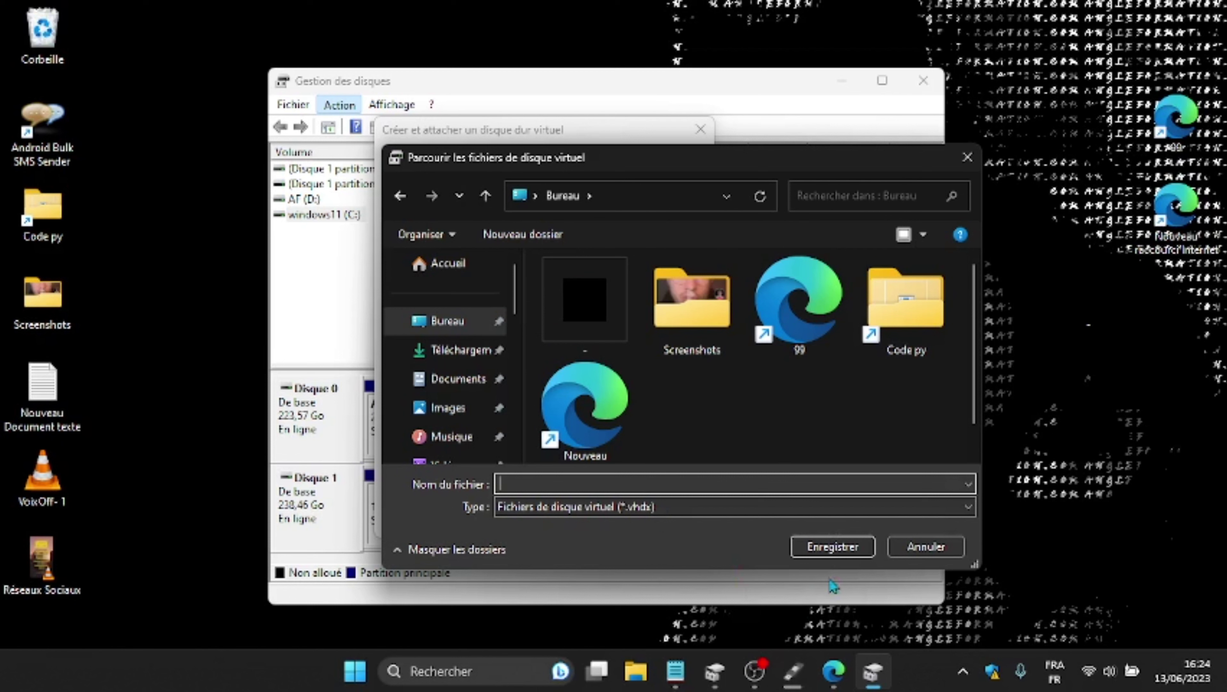
pyautogui.write('hdd')
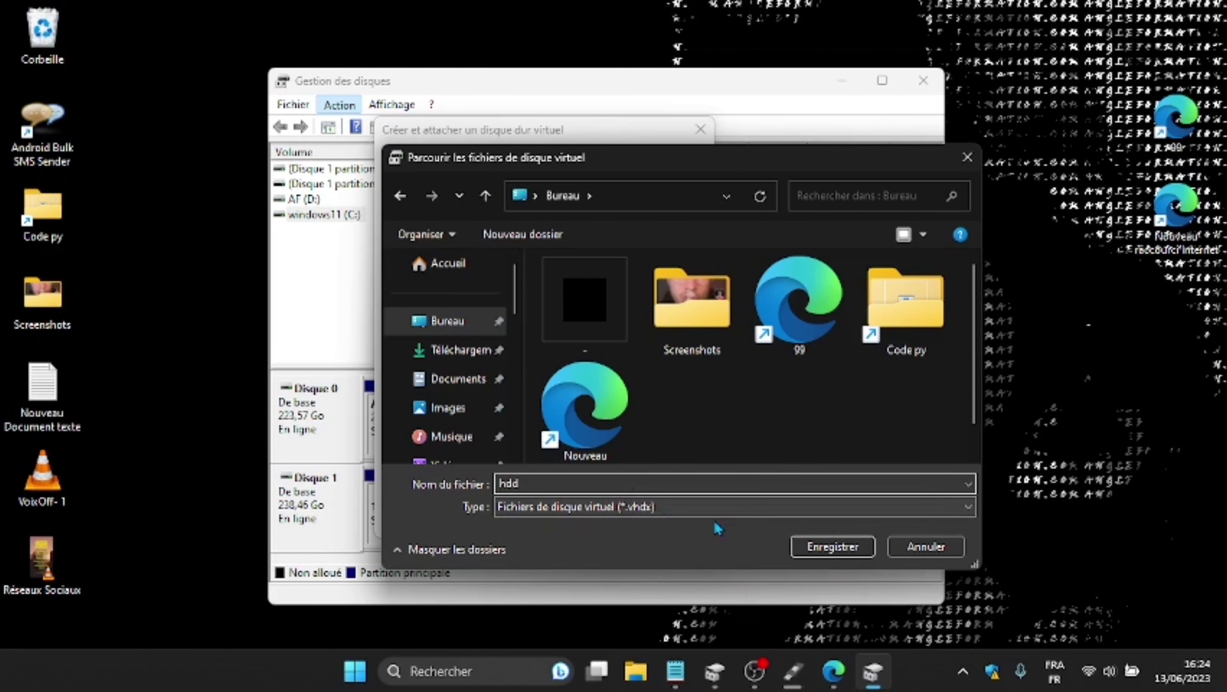
pyautogui.click(827, 547)
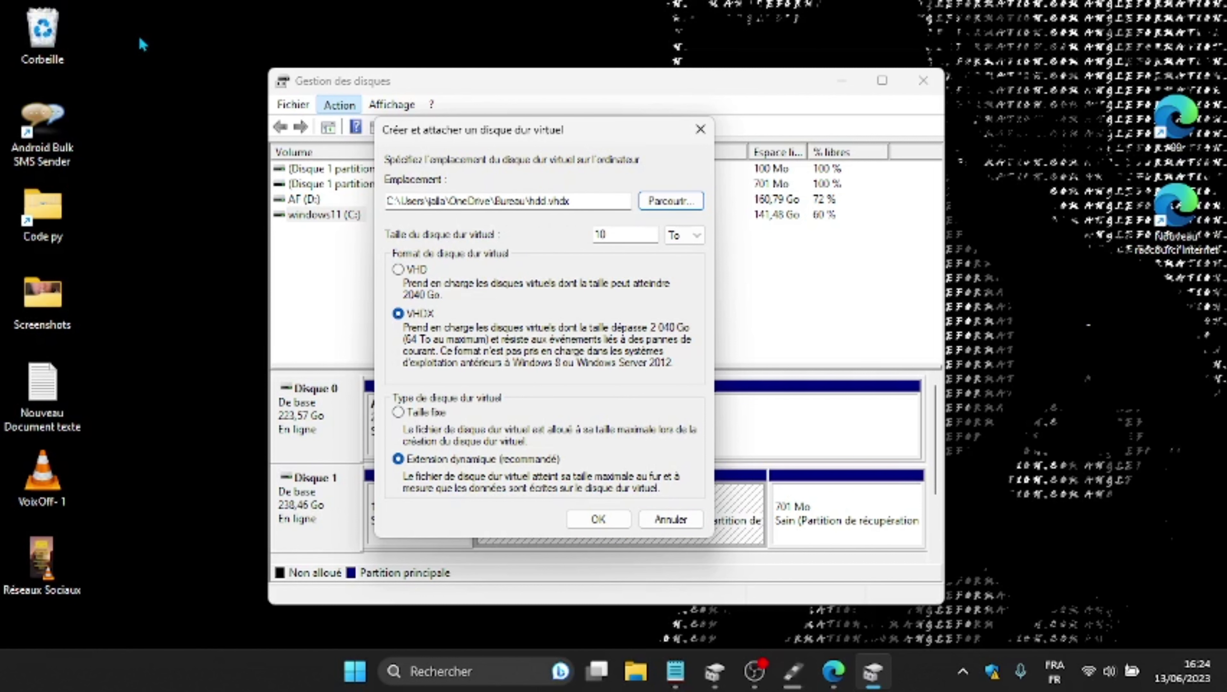
pyautogui.click(614, 522)
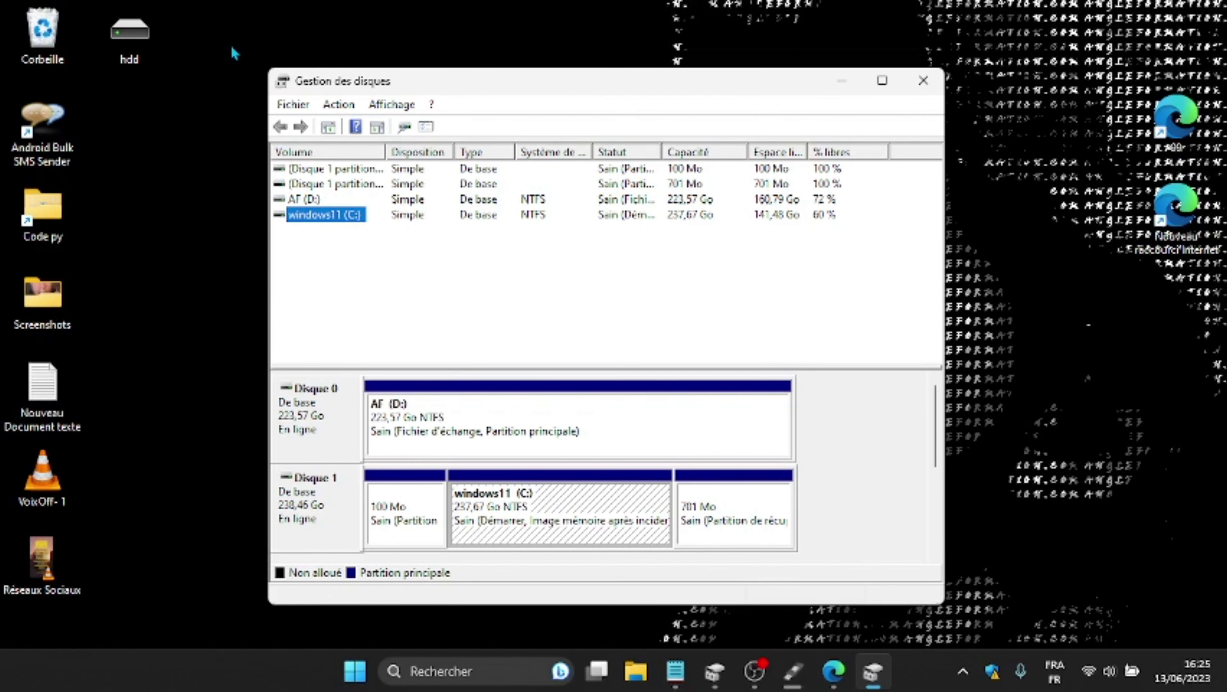
# Switch to File Explorer and examine the drives listed under Ce PC.
pyautogui.moveTo(409, 82); pyautogui.dragTo(620, 87)
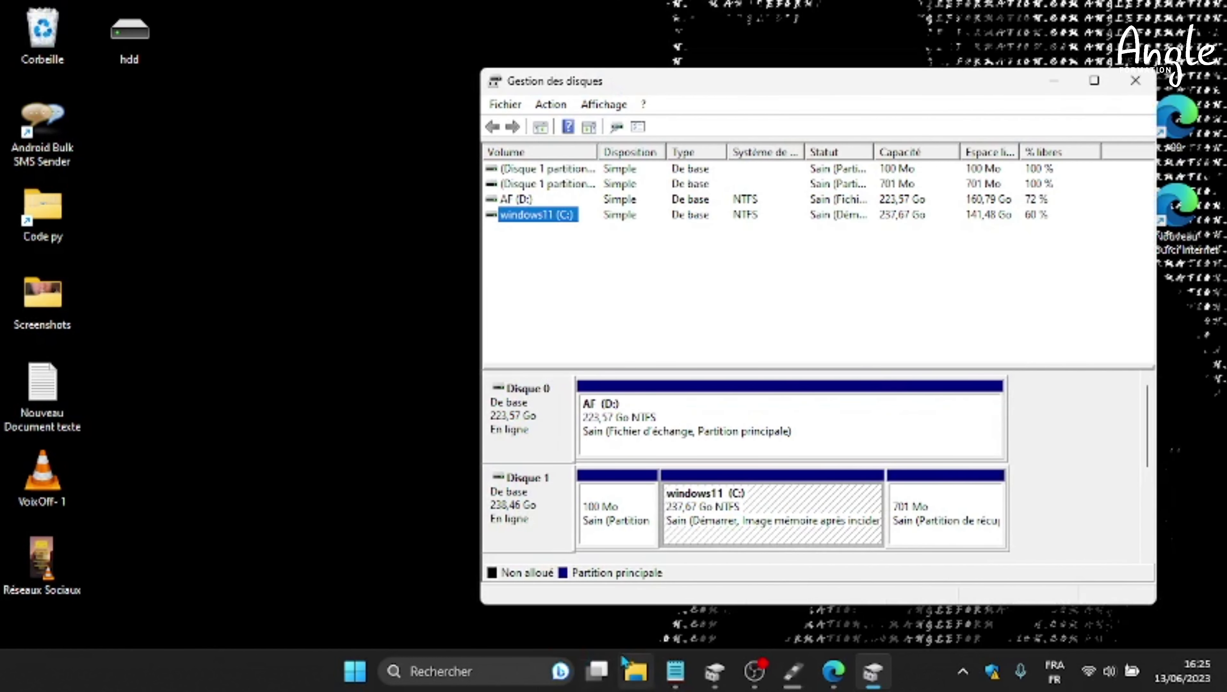
pyautogui.click(635, 670)
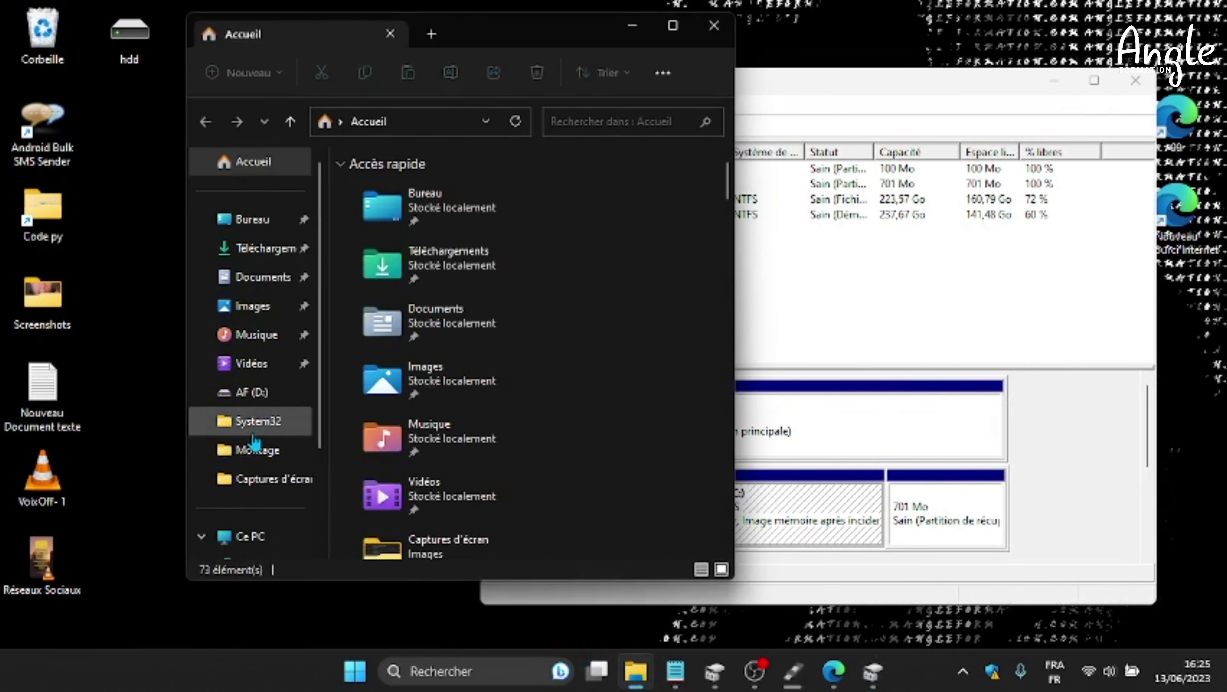
pyautogui.click(230, 537)
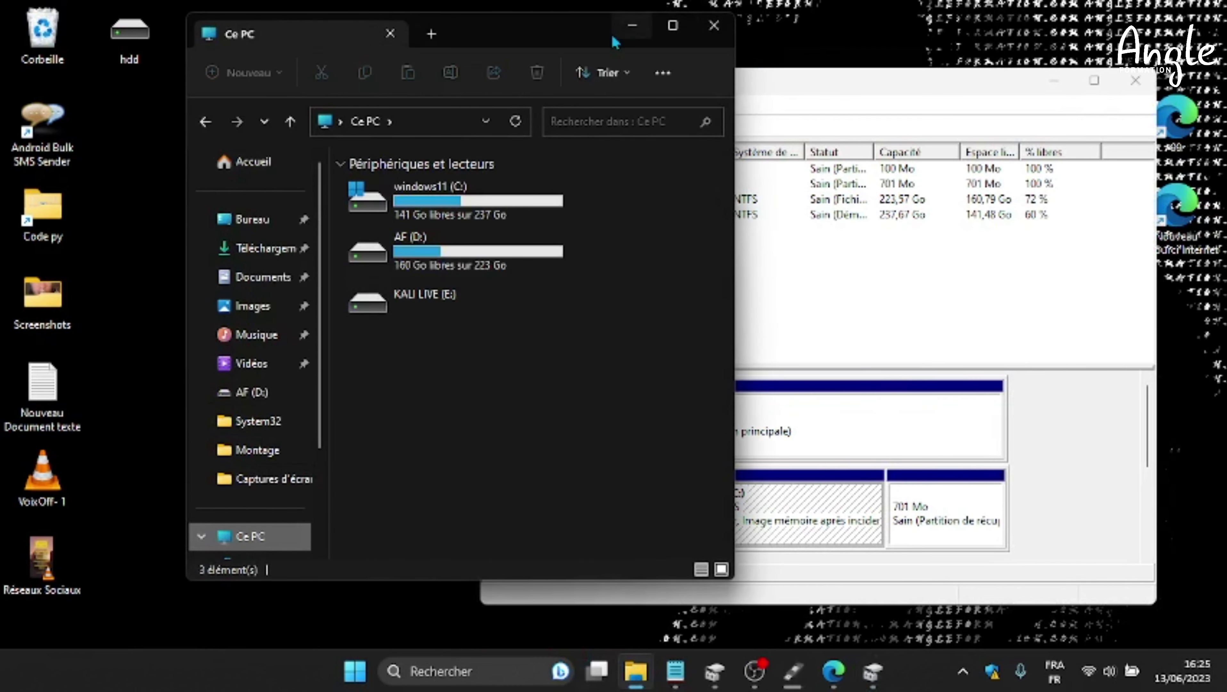
pyautogui.moveTo(548, 38); pyautogui.dragTo(595, 62)
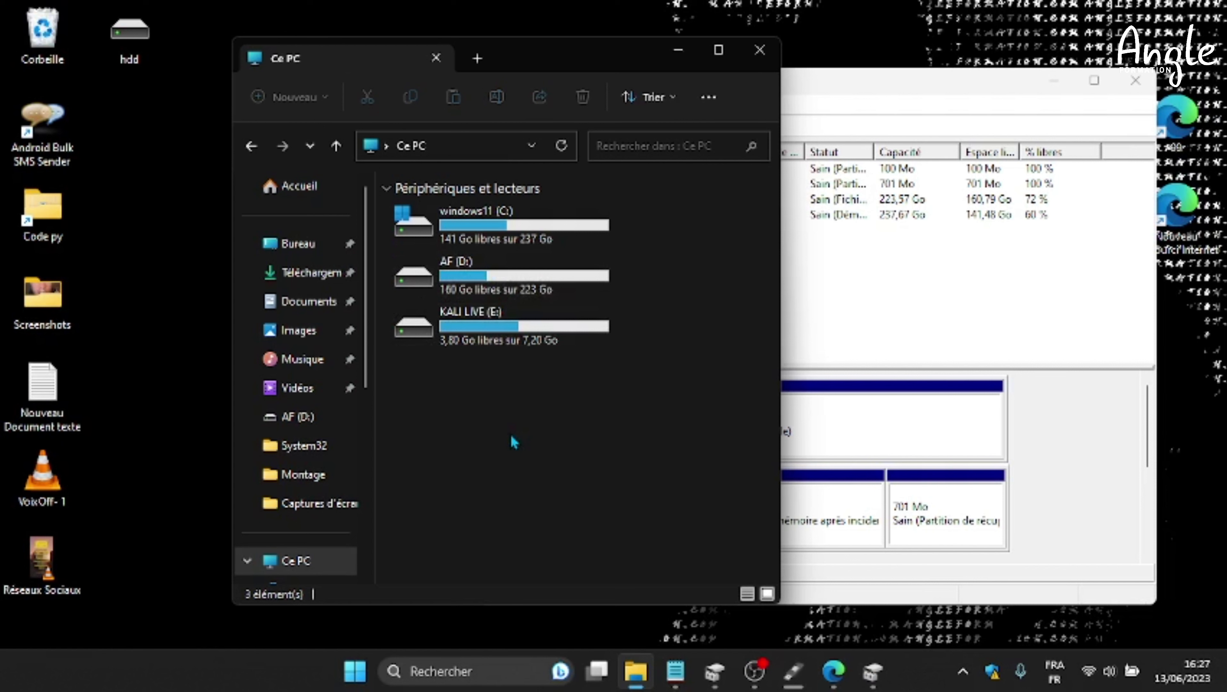
# Try to mount the hdd virtual disk file from the desktop.
pyautogui.doubleClick(138, 27)
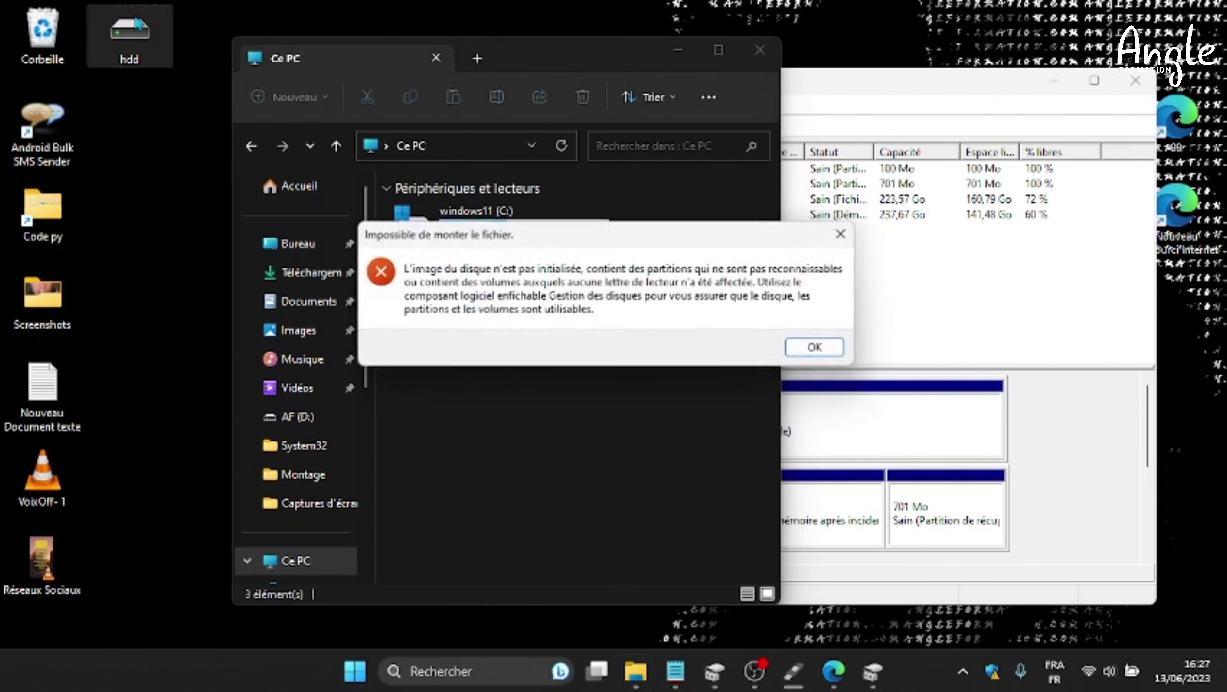
pyautogui.click(814, 348)
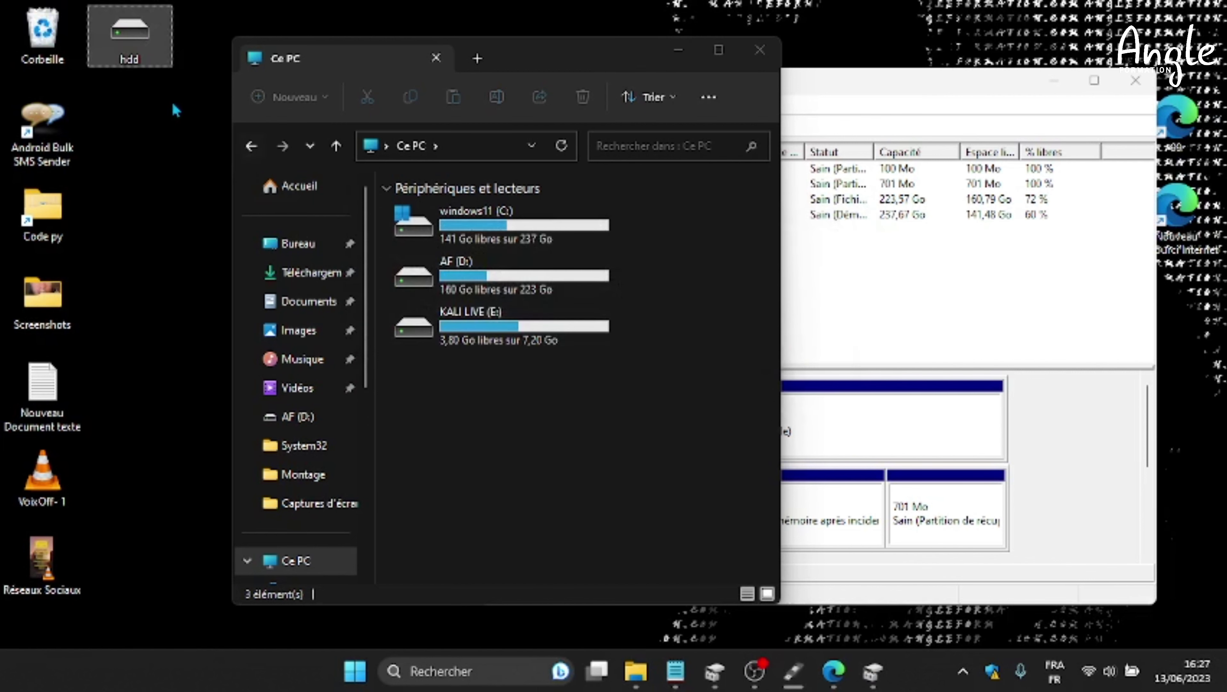
pyautogui.rightClick(148, 52)
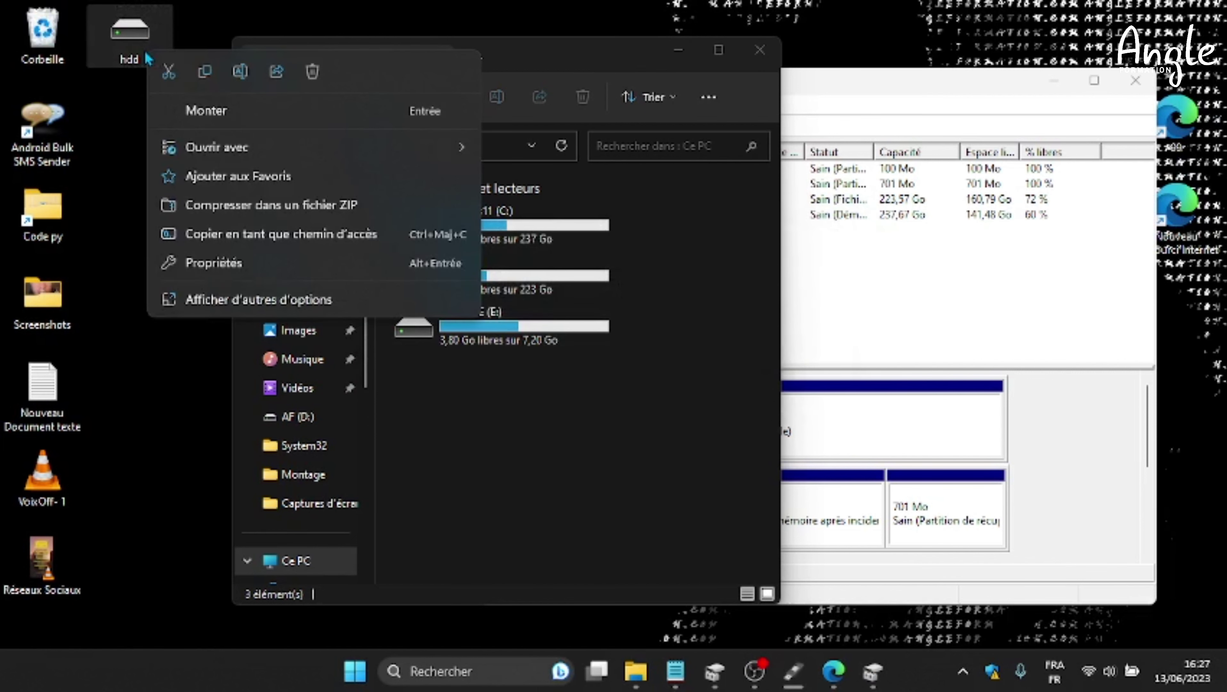
pyautogui.click(251, 118)
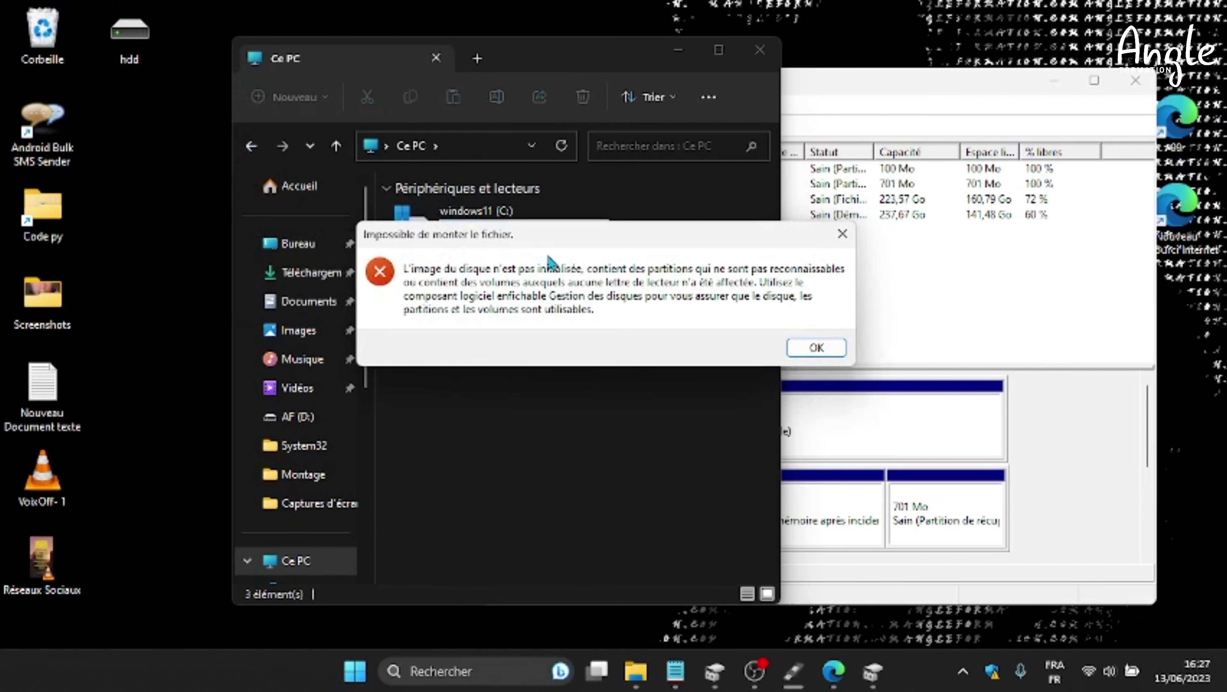
pyautogui.click(791, 352)
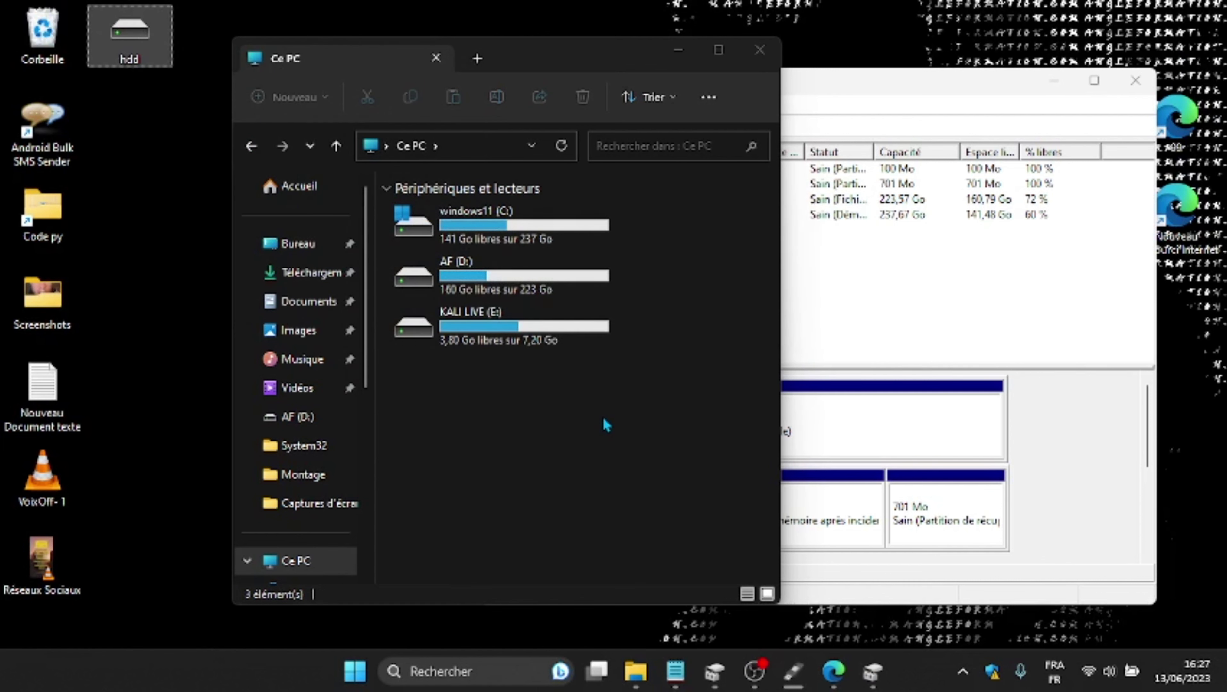
# Switch back to Disk Management and initialise Disque 3 with the GPT partition style.
pyautogui.click(960, 294)
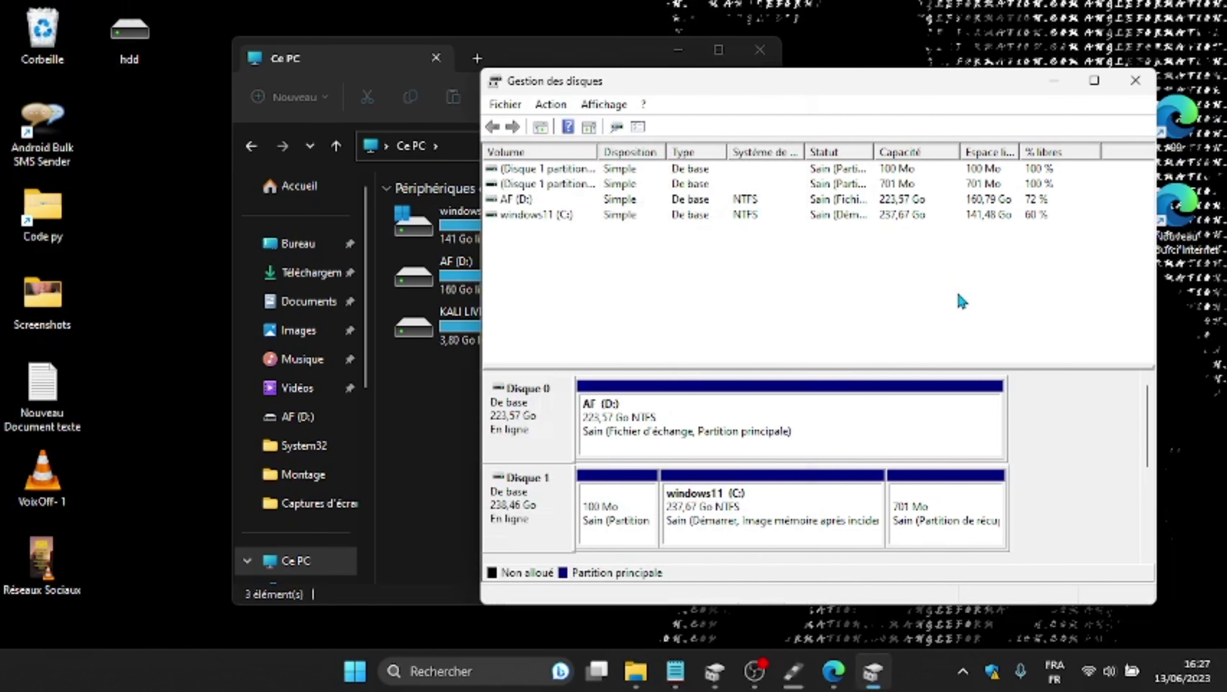
pyautogui.moveTo(1145, 413); pyautogui.dragTo(1151, 470)
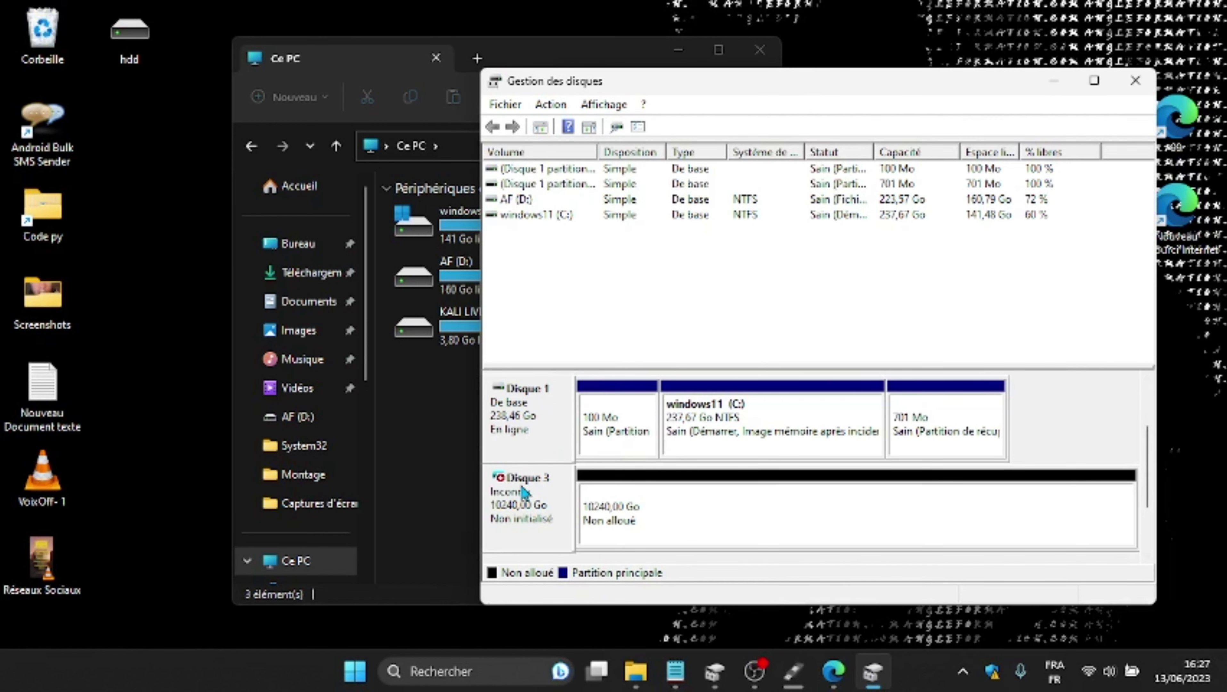
pyautogui.rightClick(525, 521)
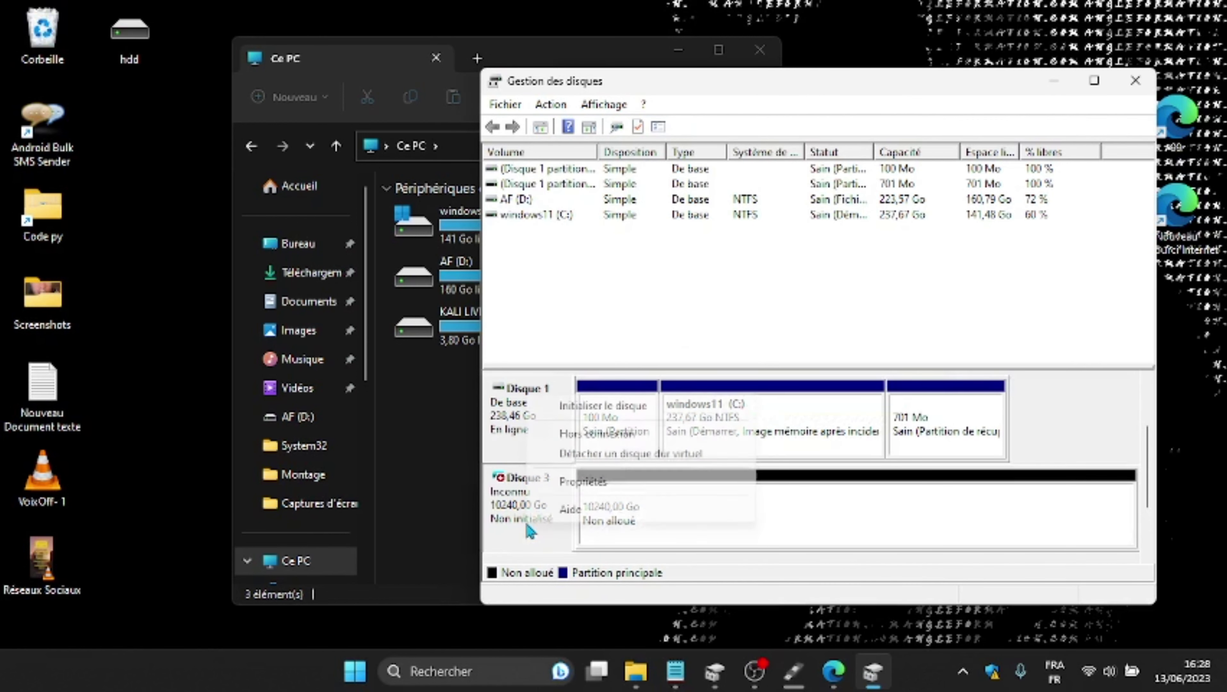
pyautogui.click(627, 418)
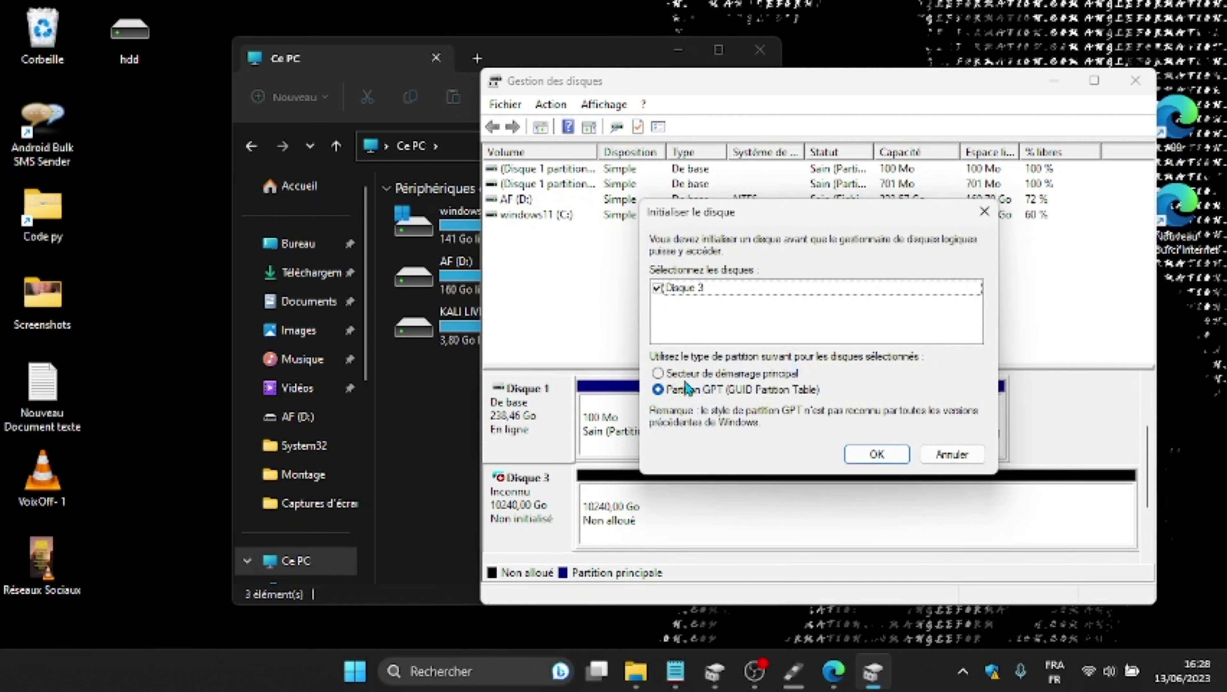
pyautogui.click(871, 454)
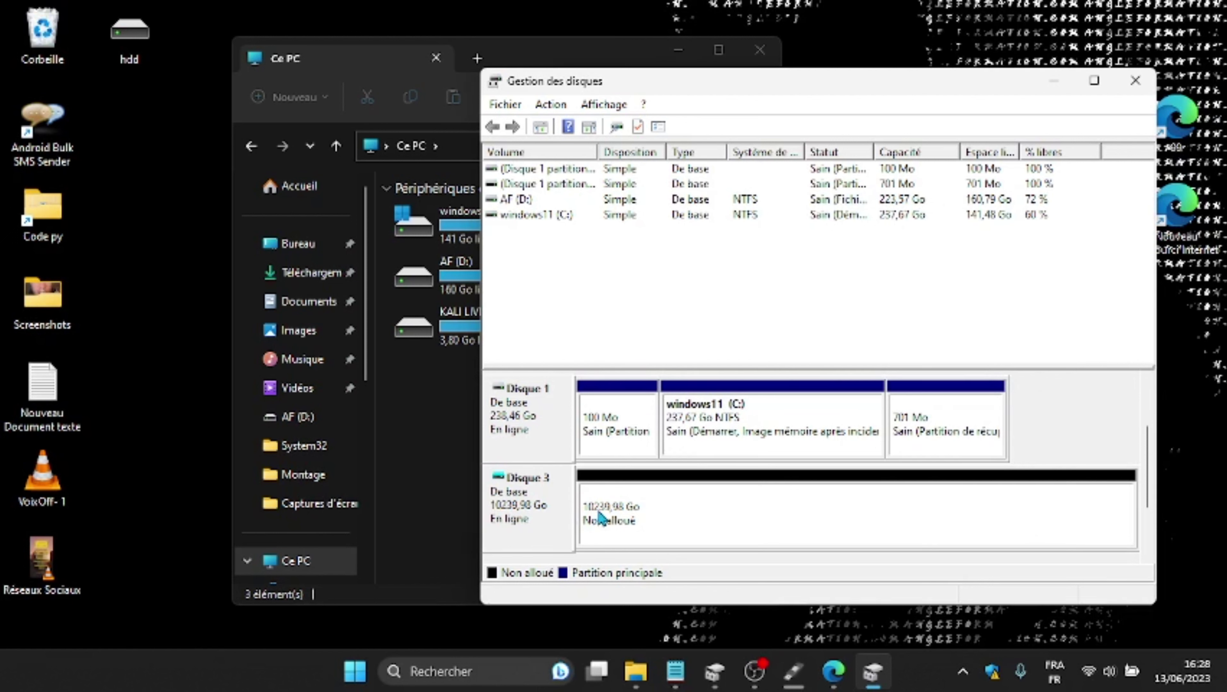
# Create a simple volume filling Disque 3's unallocated space, quick-formatted as NTFS with default allocation size and the name Nouveau nom.
pyautogui.click(709, 513)
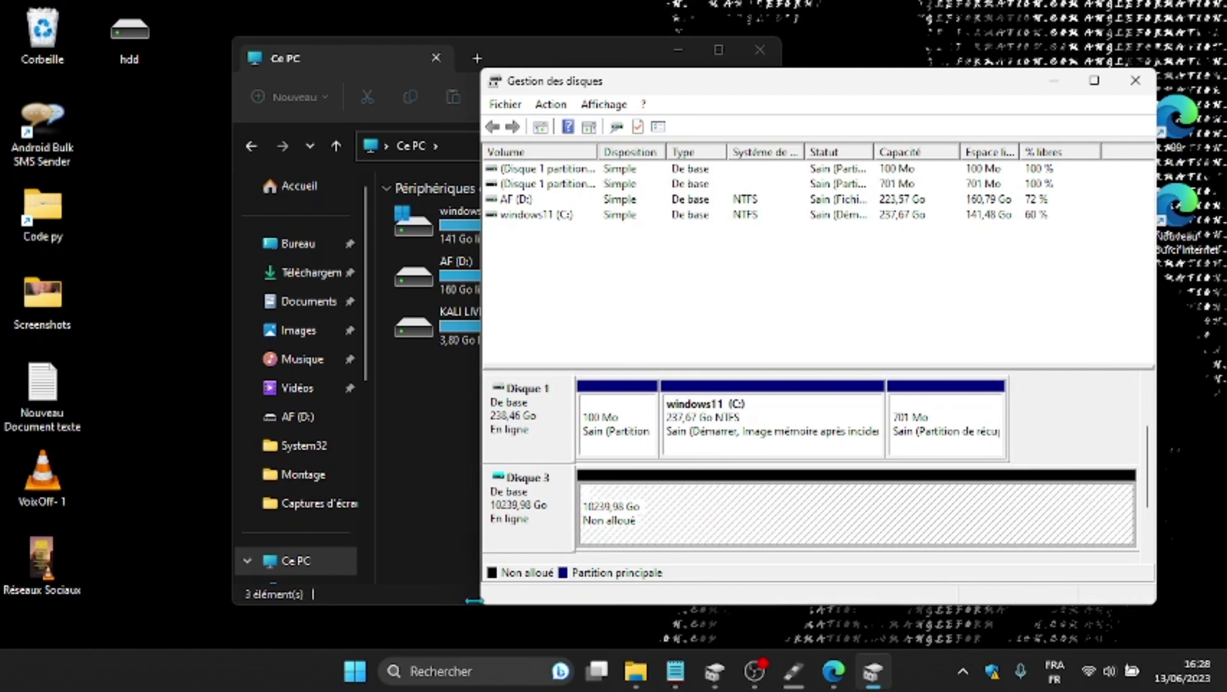
pyautogui.rightClick(654, 499)
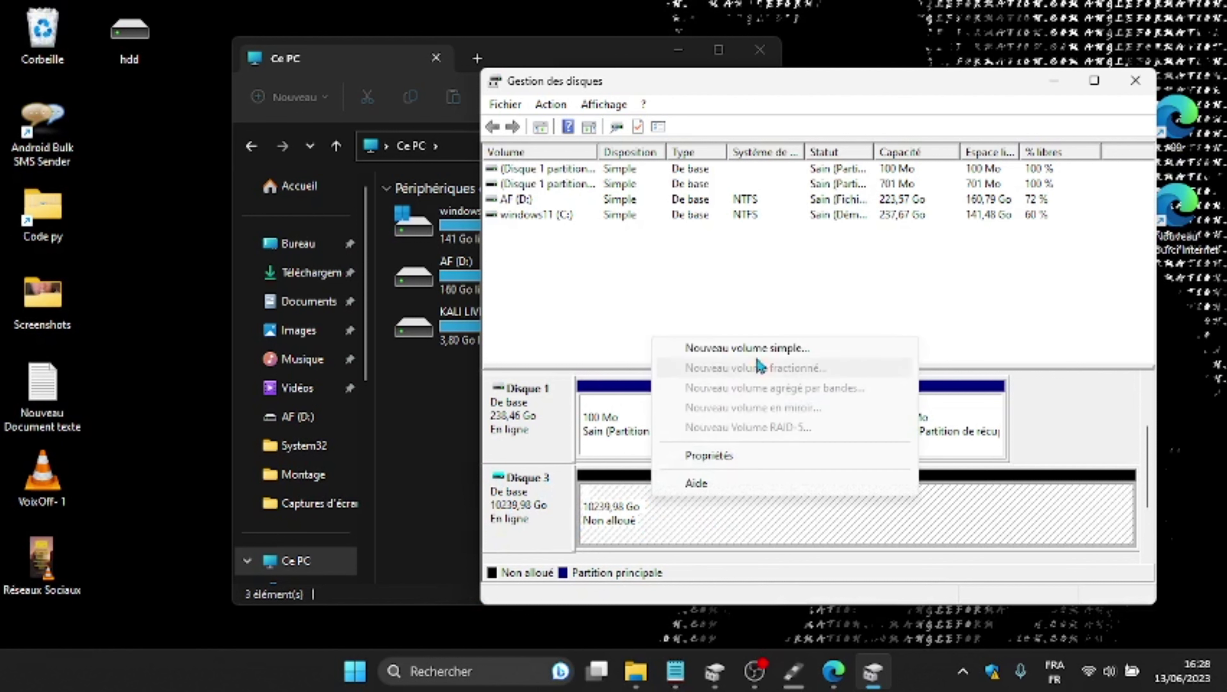
pyautogui.click(787, 349)
pyautogui.click(829, 493)
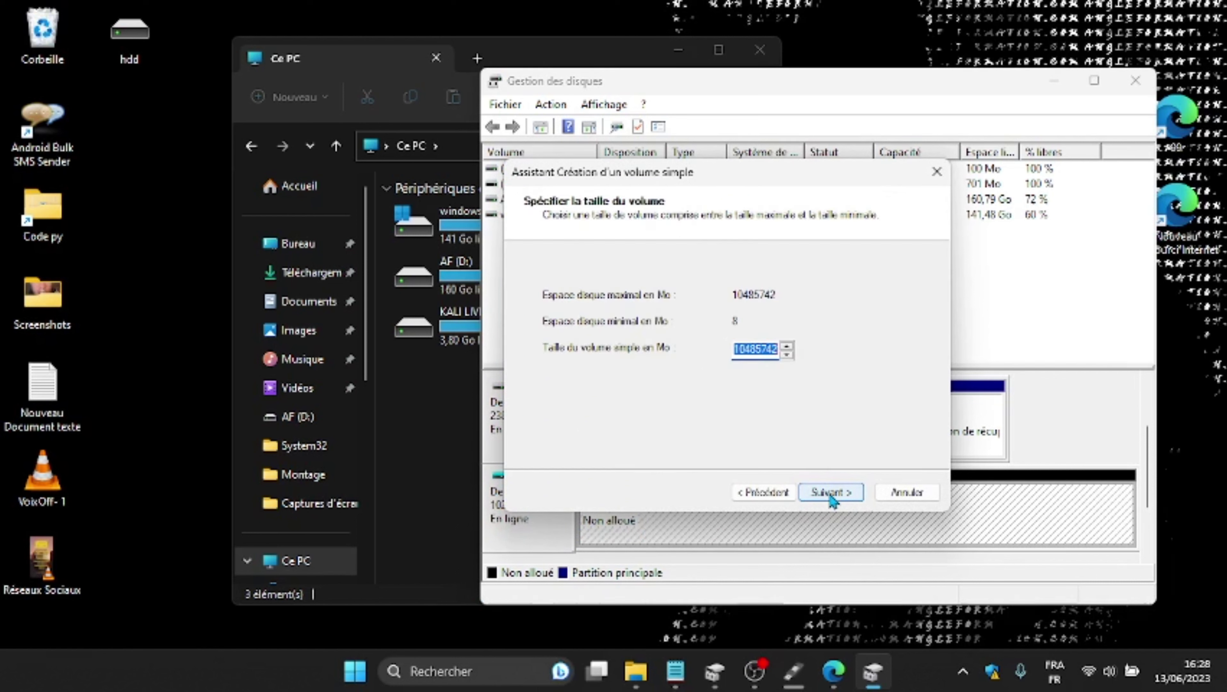
pyautogui.click(830, 493)
pyautogui.click(831, 493)
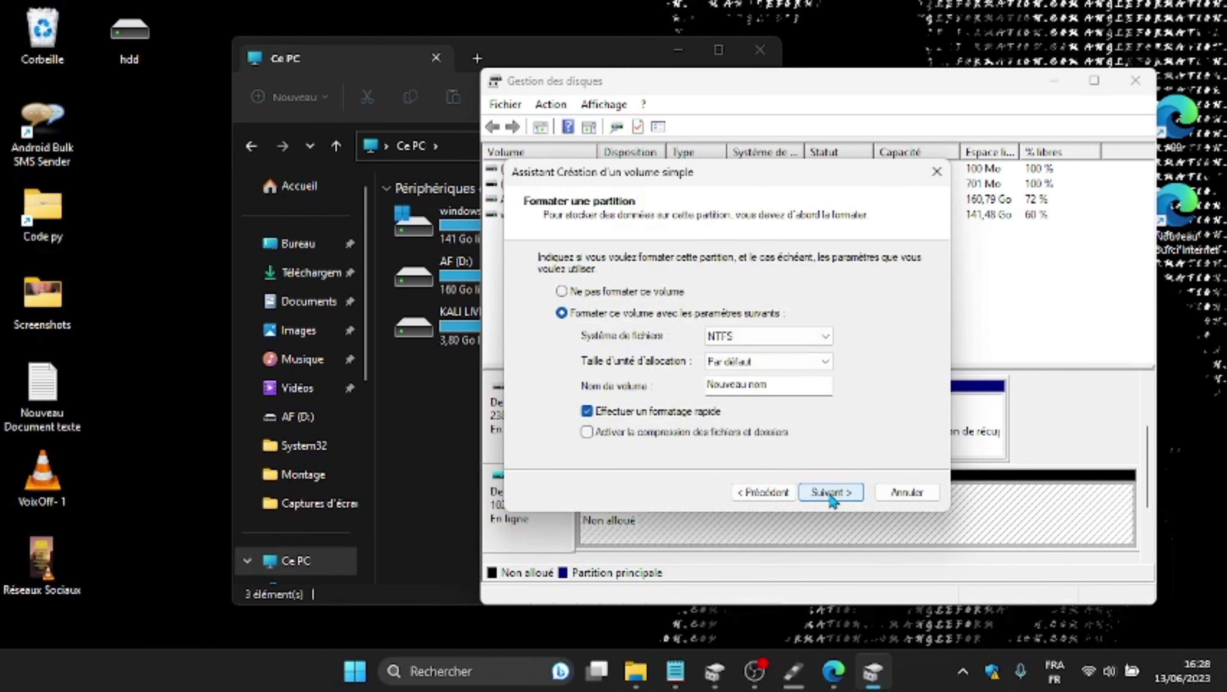
pyautogui.click(831, 493)
pyautogui.click(831, 493)
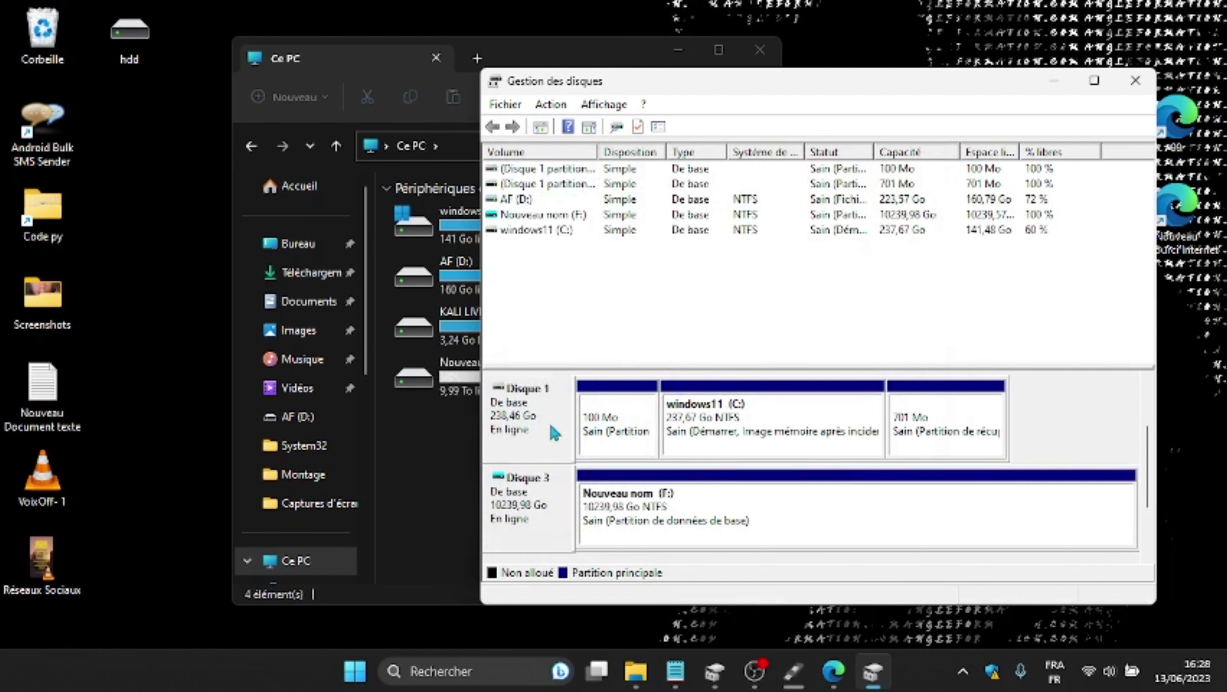
# Switch to File Explorer, examine the contents of the Nouveau nom (F:) drive, and return to Ce PC.
pyautogui.click(422, 487)
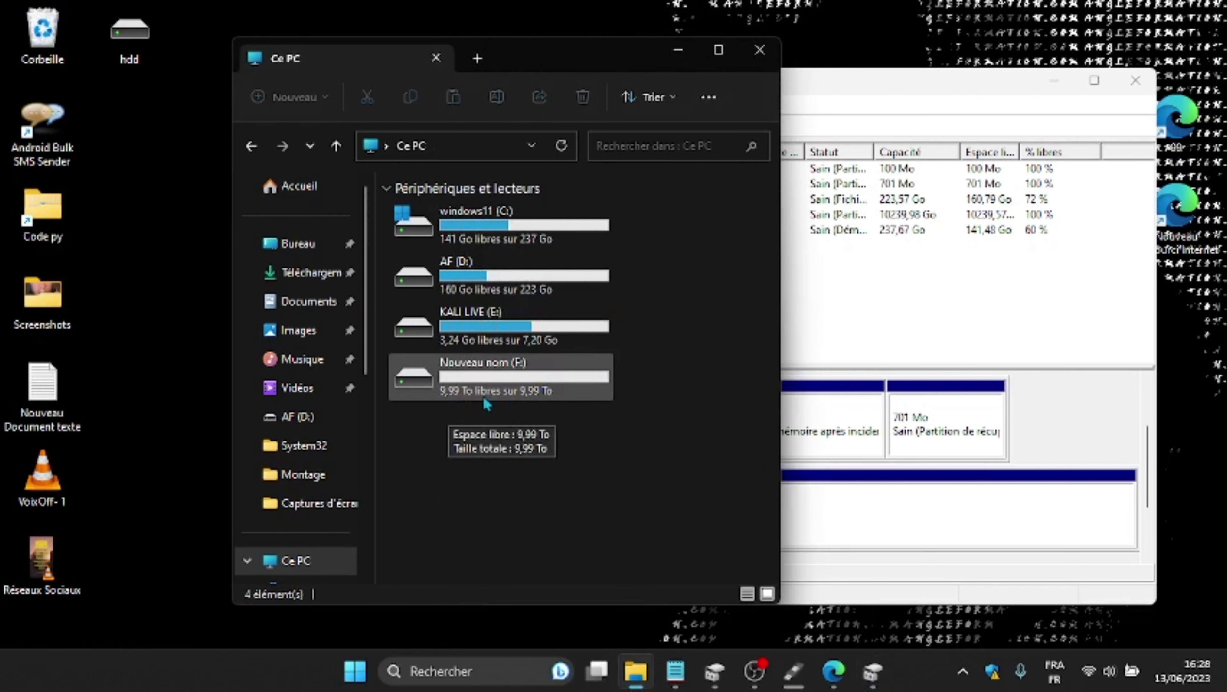
pyautogui.doubleClick(533, 389)
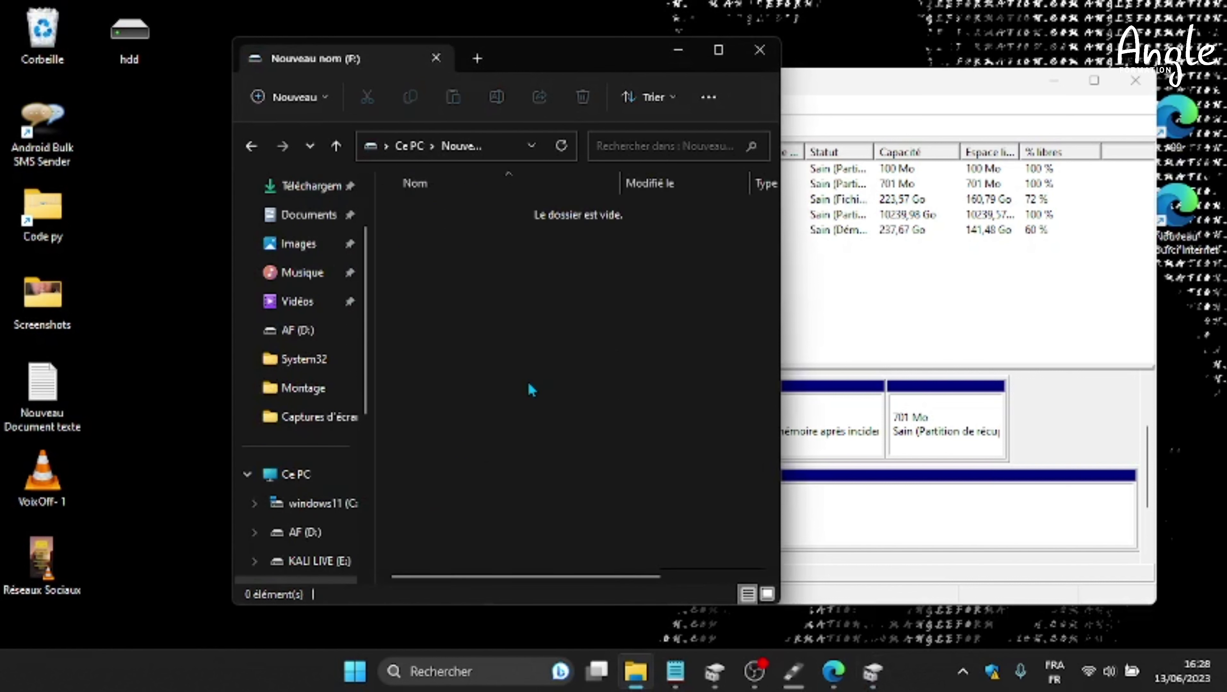
pyautogui.click(411, 145)
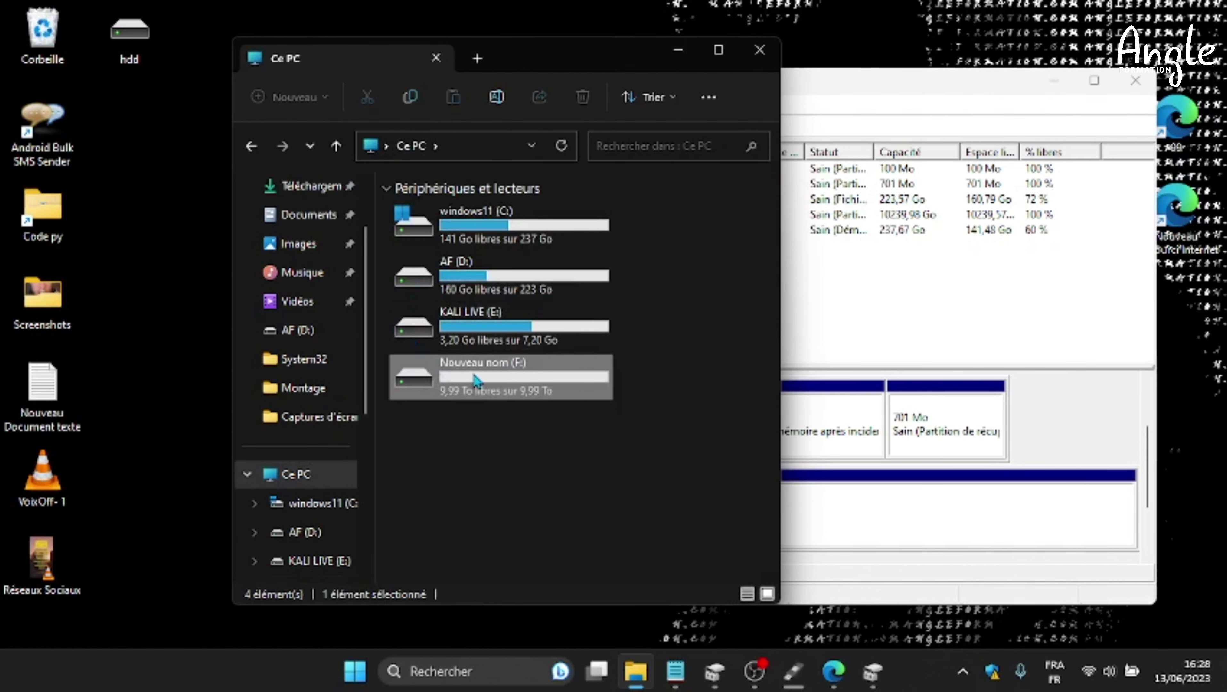
# Examine the general properties of the Nouveau nom (F:) drive and close them without changes.
pyautogui.rightClick(474, 382)
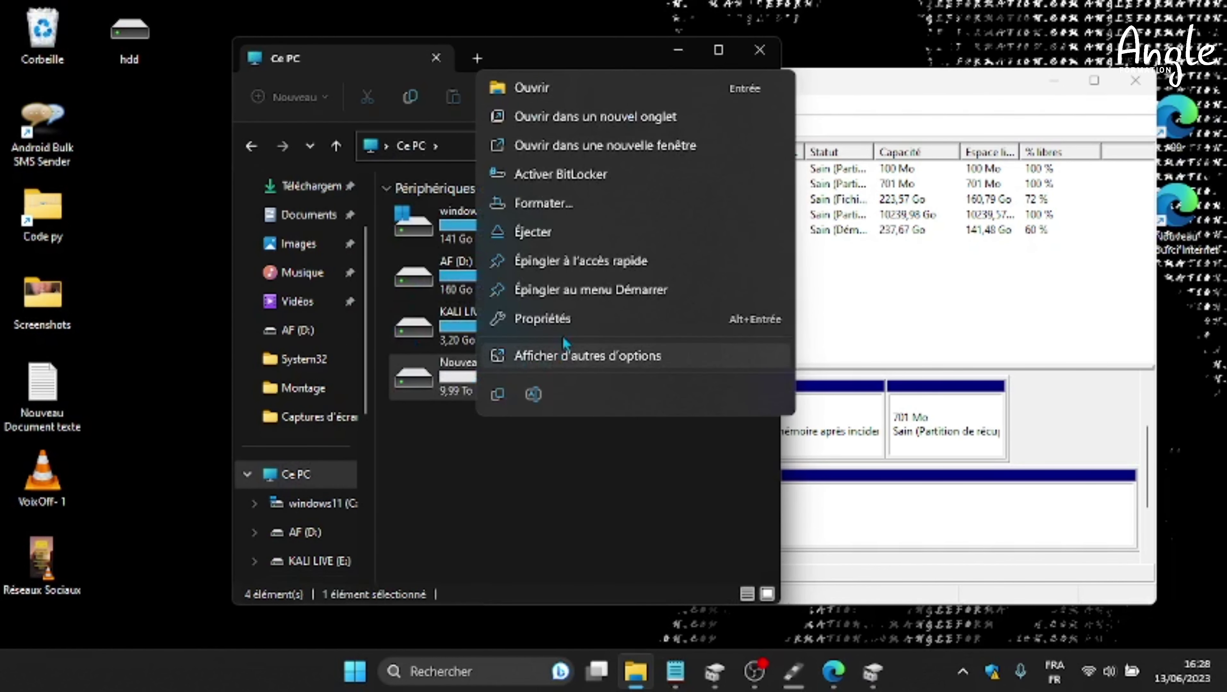
pyautogui.click(582, 329)
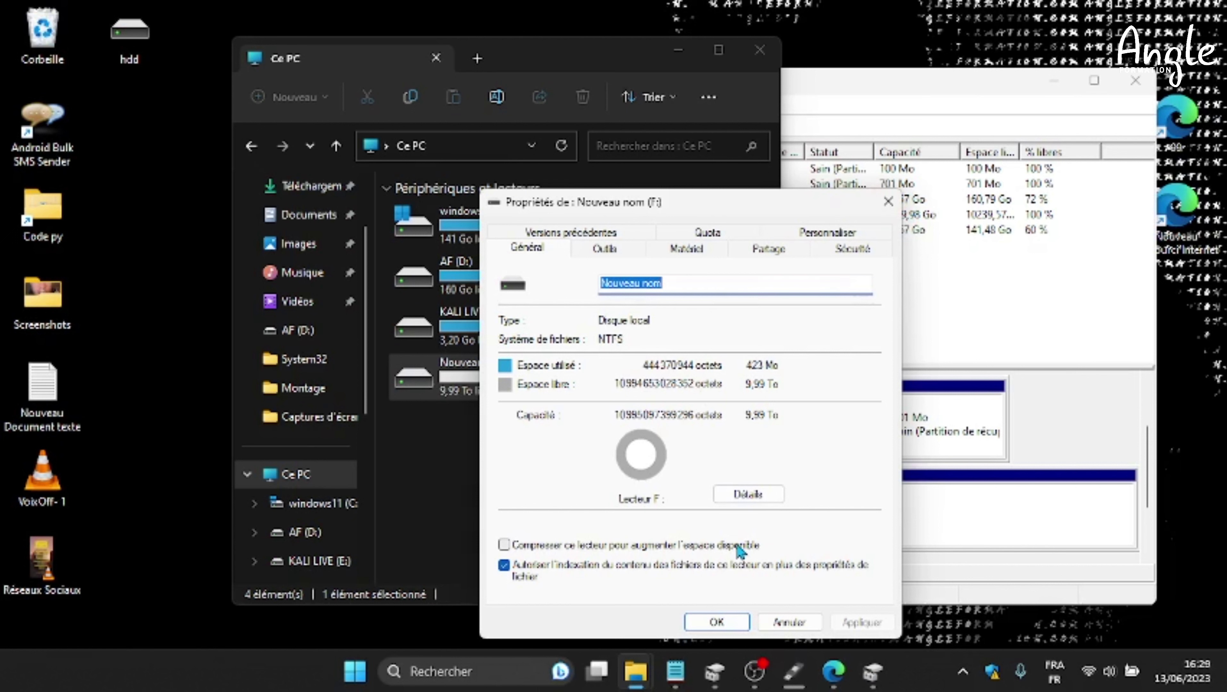
pyautogui.click(790, 622)
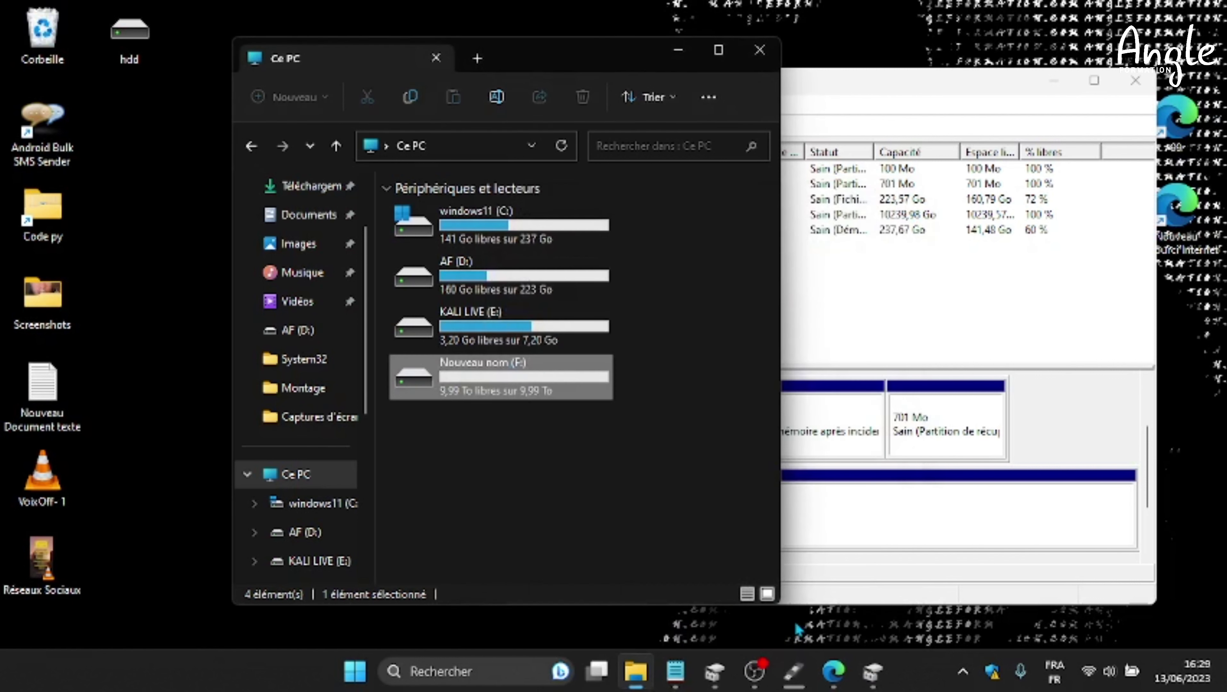
# Eject the Nouveau nom (F:) drive, remount it from the hdd disk image on the desktop, and close its window.
pyautogui.rightClick(469, 374)
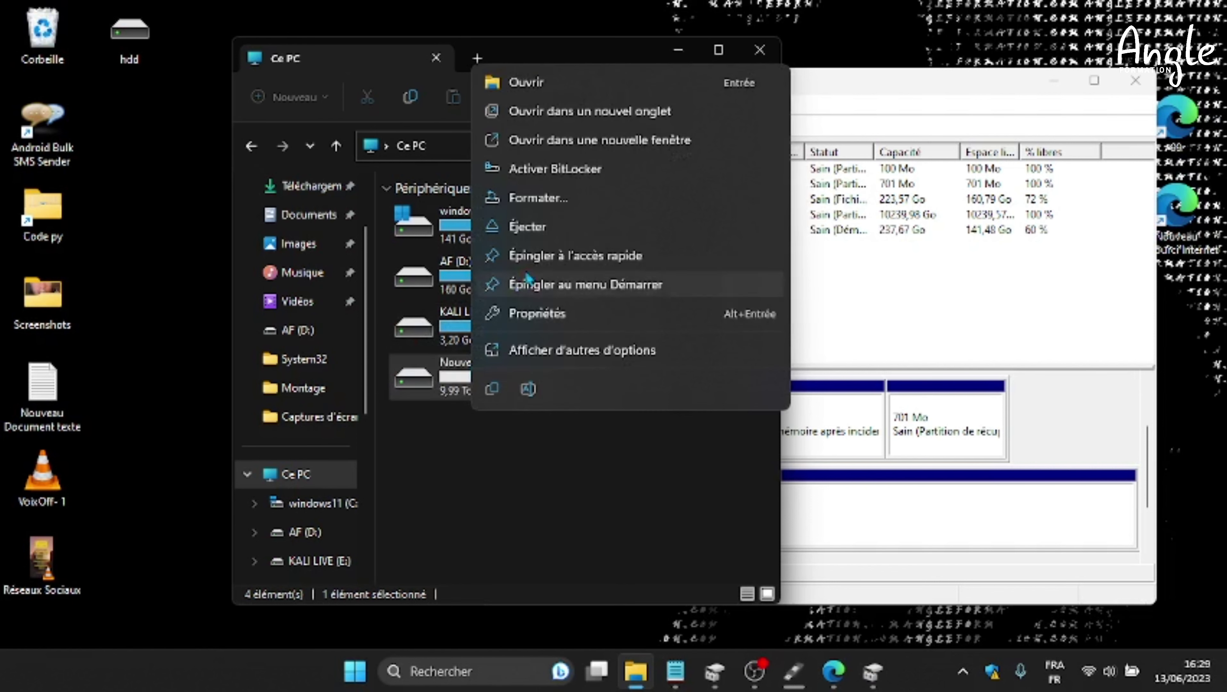
pyautogui.click(582, 226)
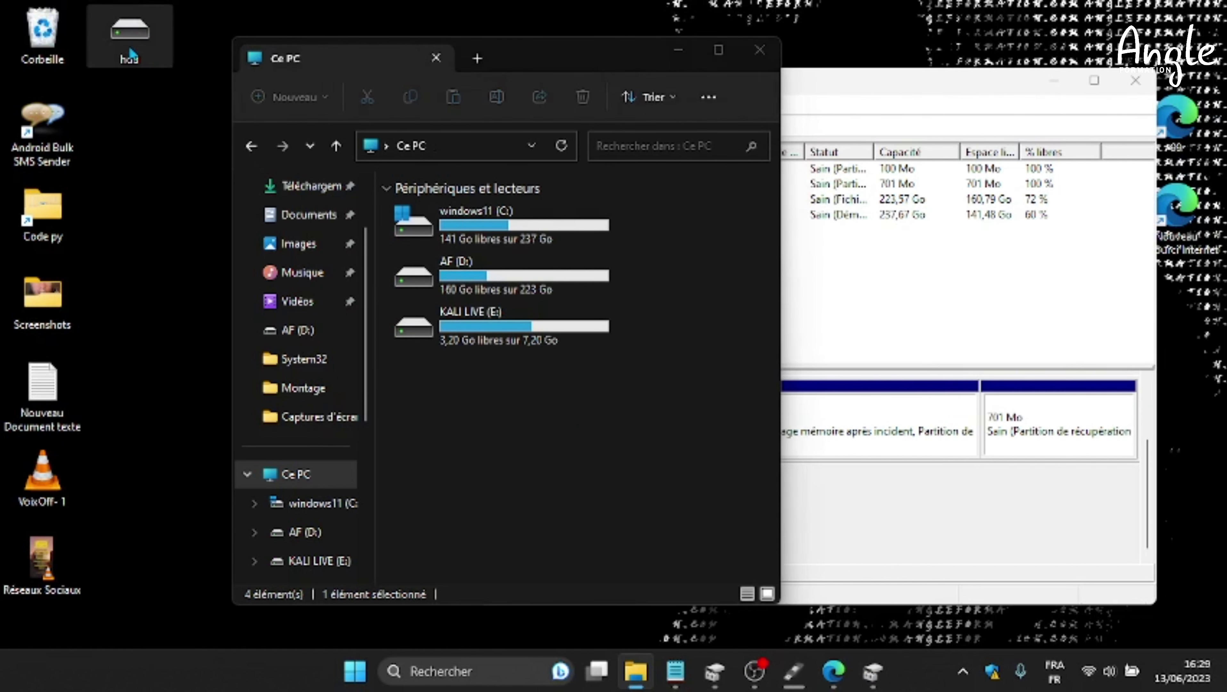
pyautogui.click(141, 11)
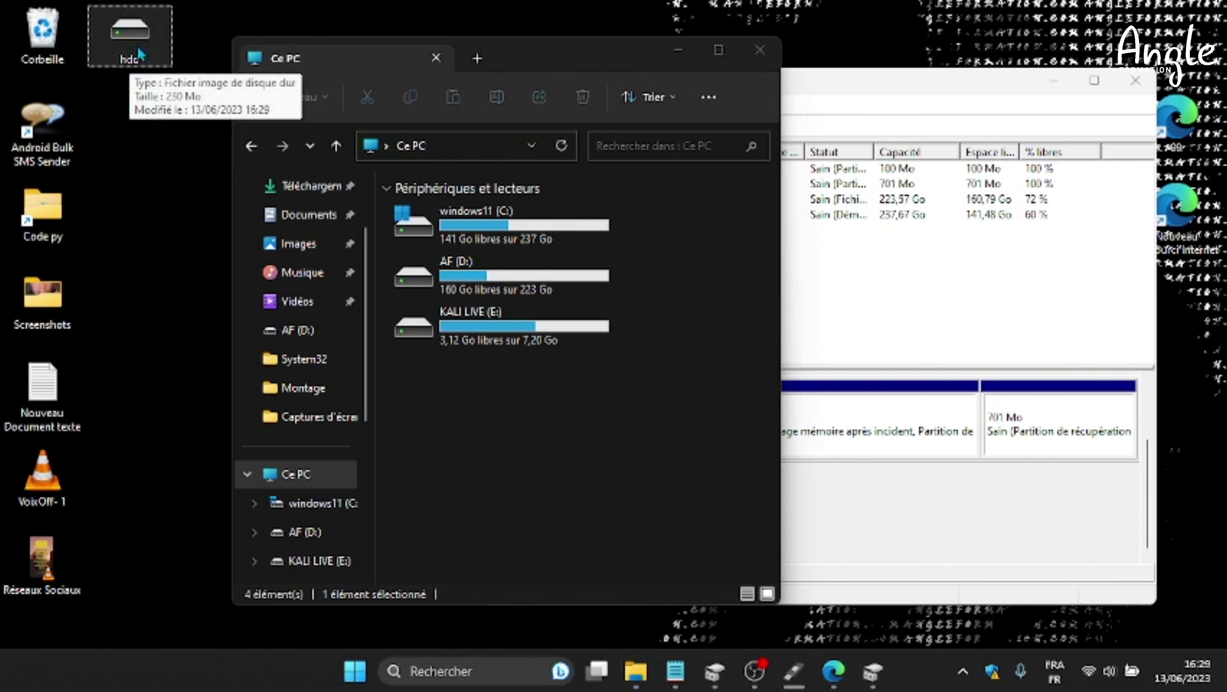
pyautogui.doubleClick(141, 37)
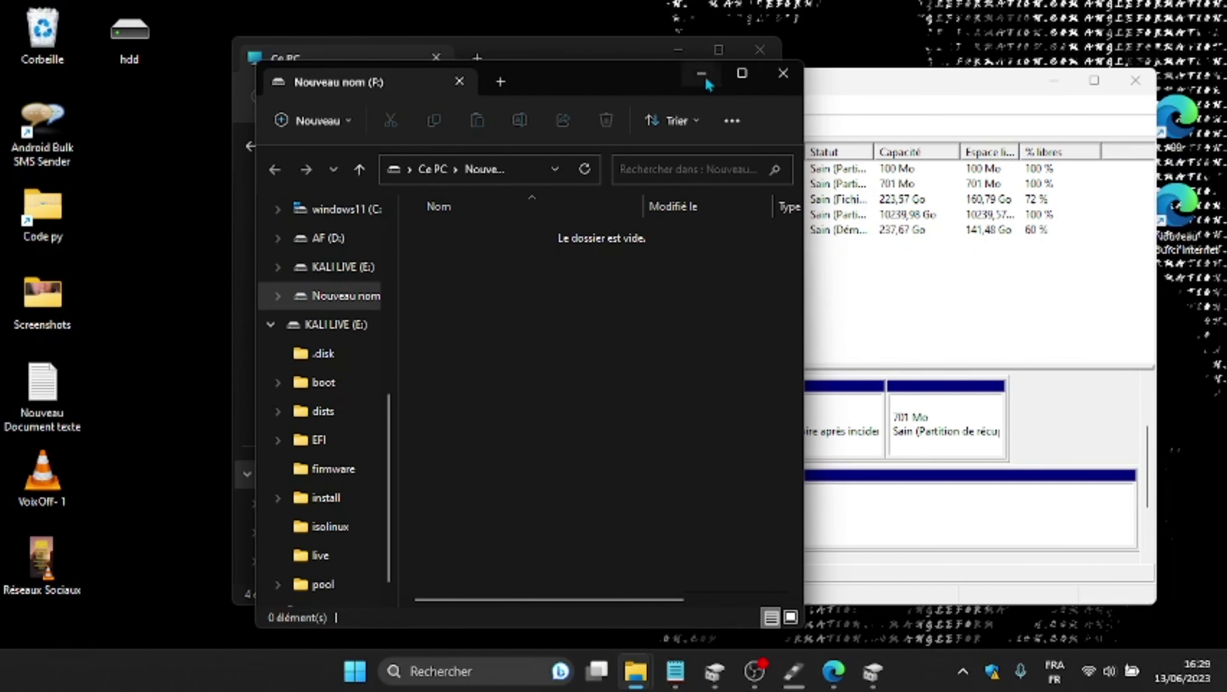
pyautogui.click(783, 73)
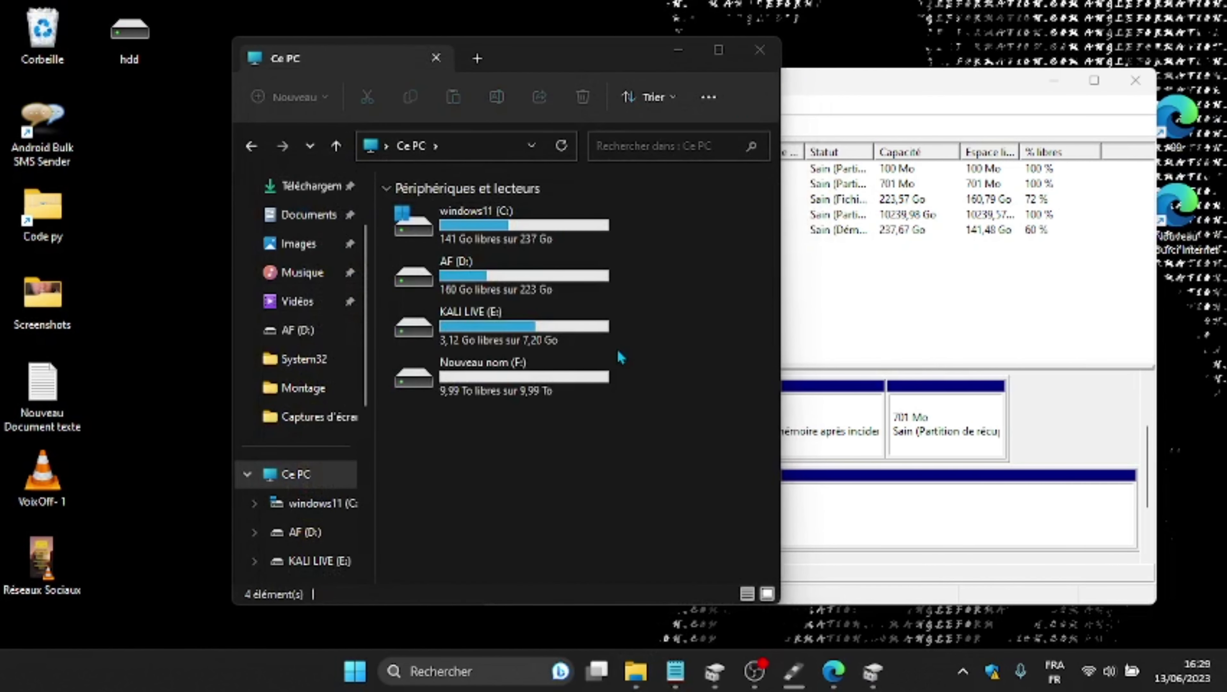